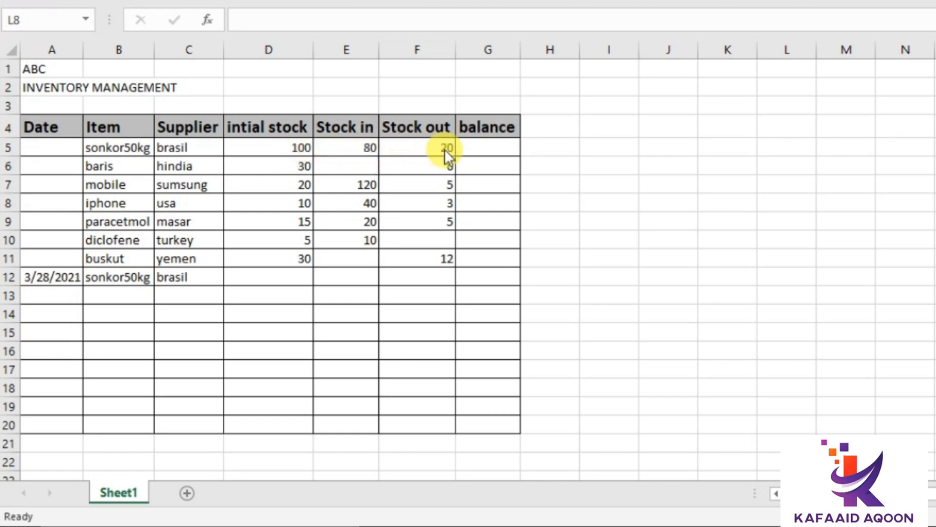
click(500, 149)
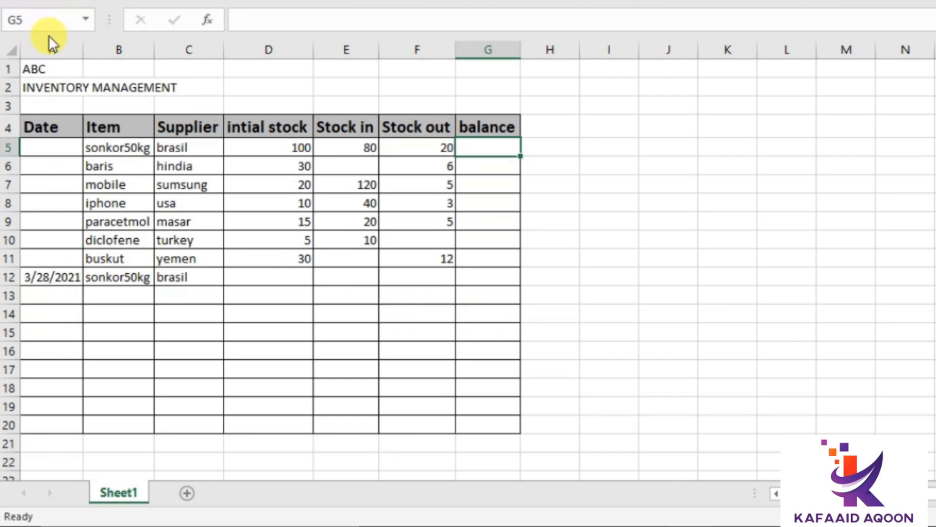
click(42, 72)
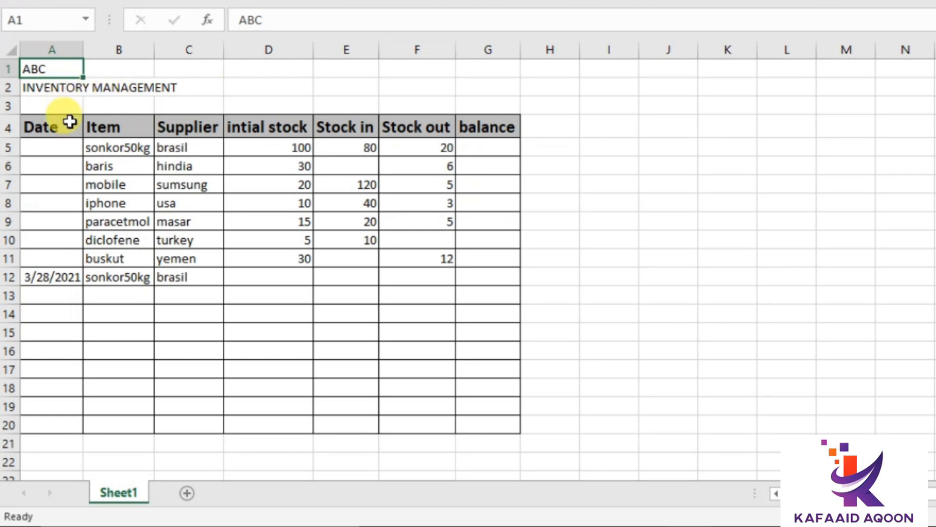
Step: Rename the inventory worksheet Sheet1 as jan21
double_click(117, 493)
text(ian21)
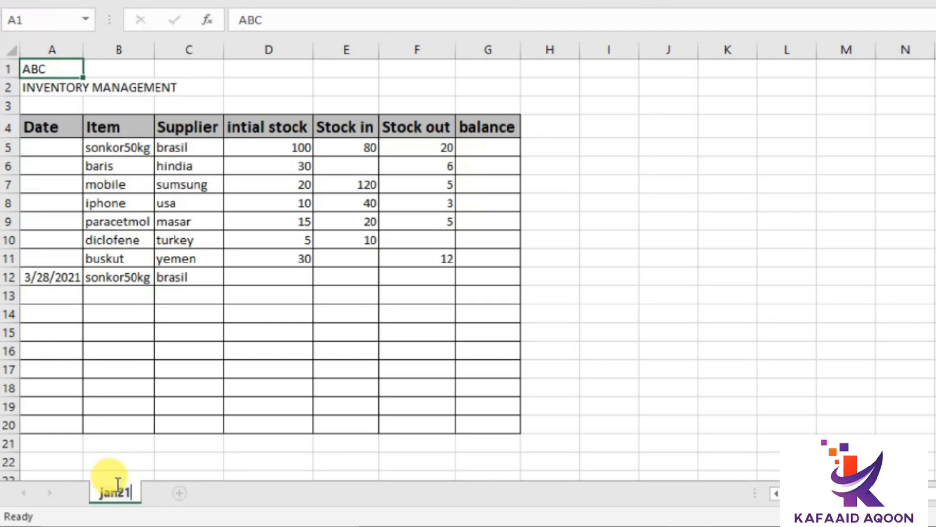
click(713, 367)
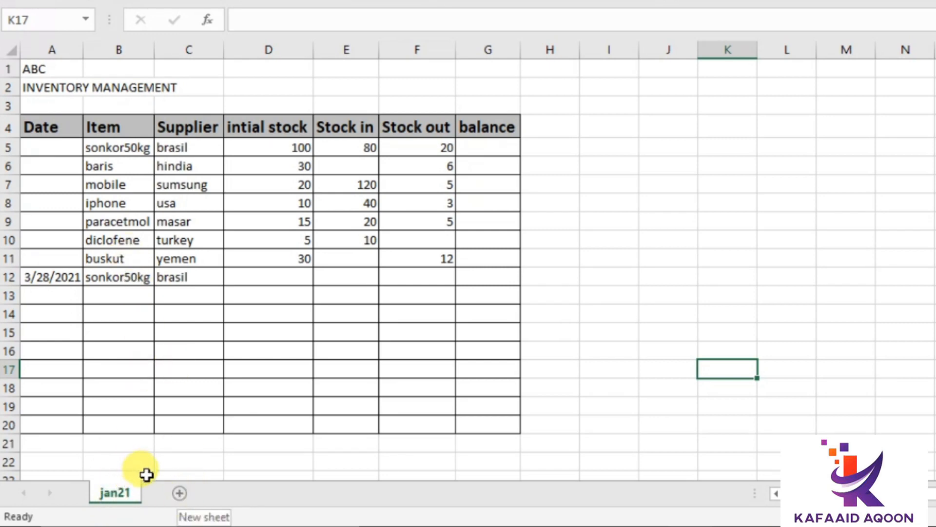
Step: Add a new worksheet and name it feb21
click(180, 493)
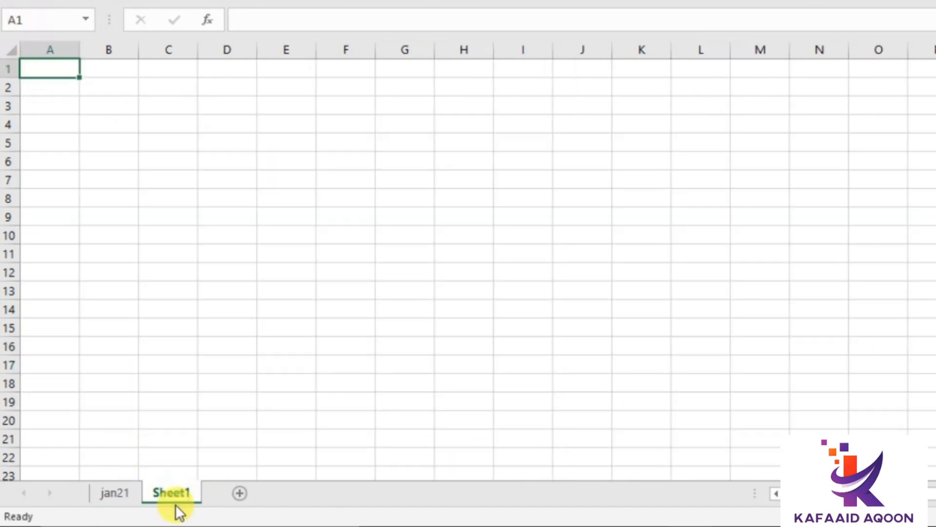
double_click(171, 493)
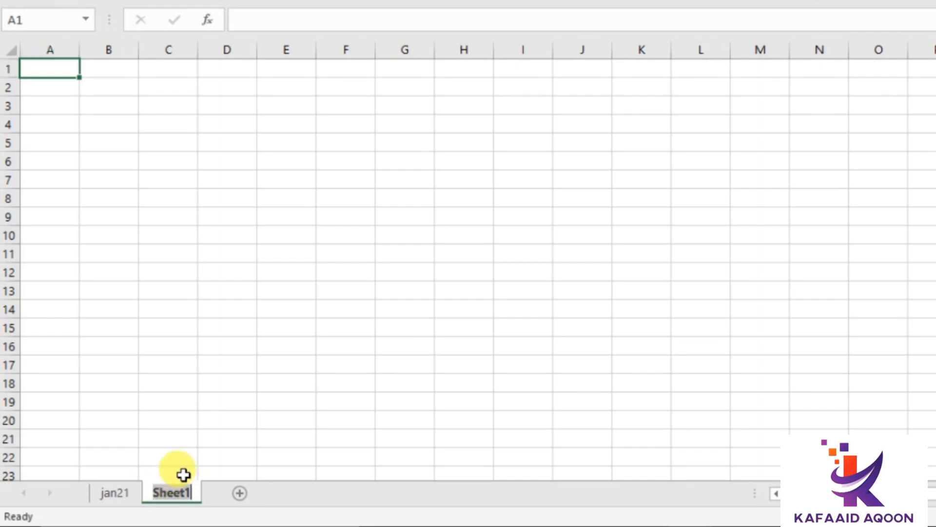
text(ja)
key(BackSpace)
key(BackSpace)
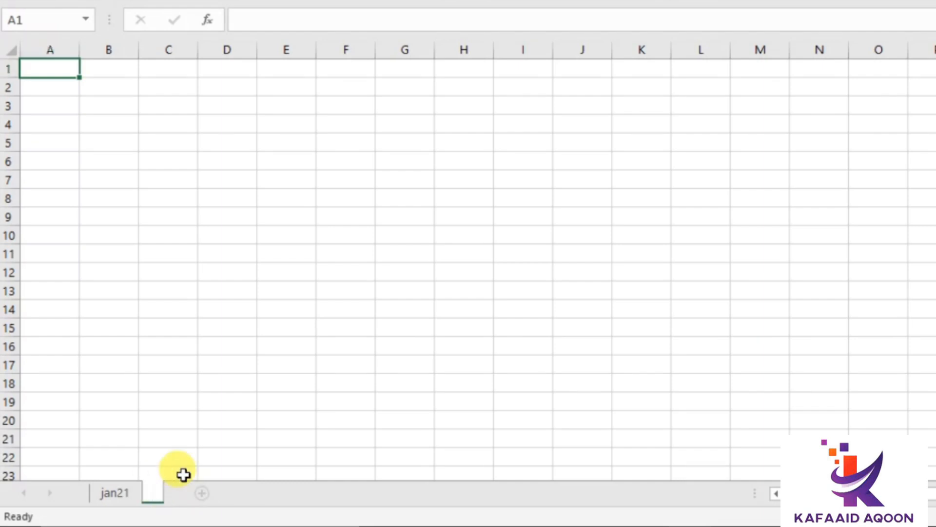
text(feb)
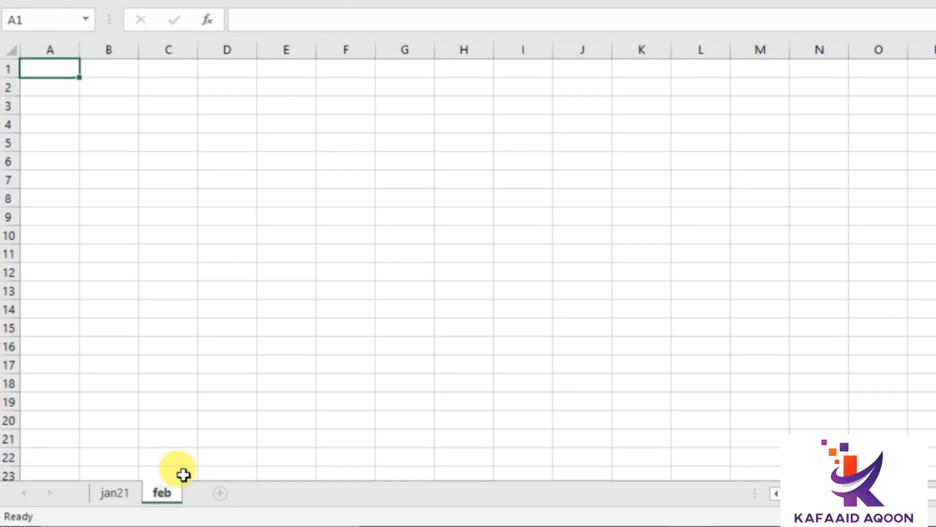
text(21)
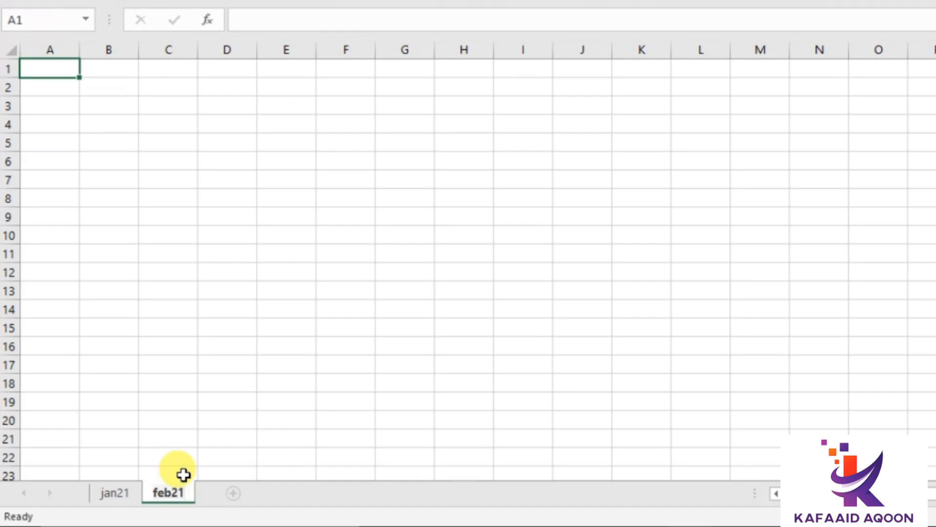
click(388, 420)
Step: Change the company title in cell A1 of the jan21 sheet to "ABC company"
click(100, 491)
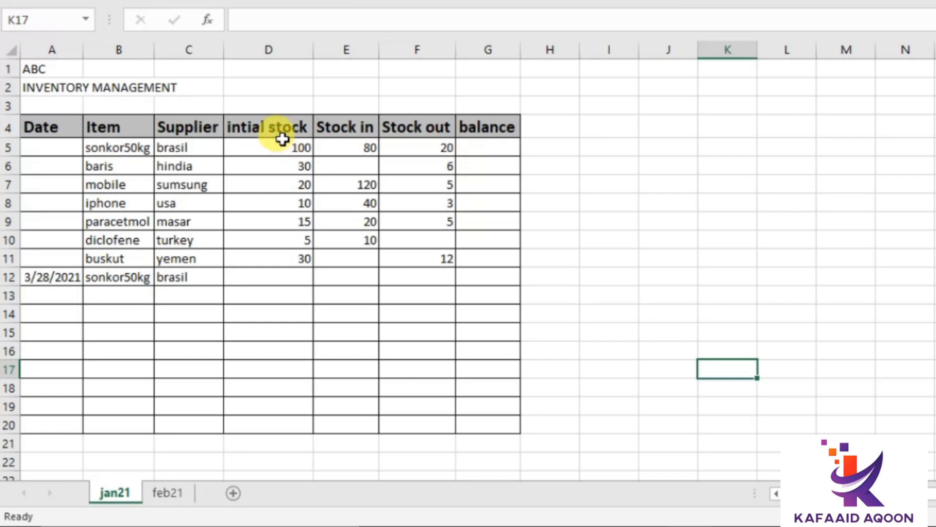
click(50, 69)
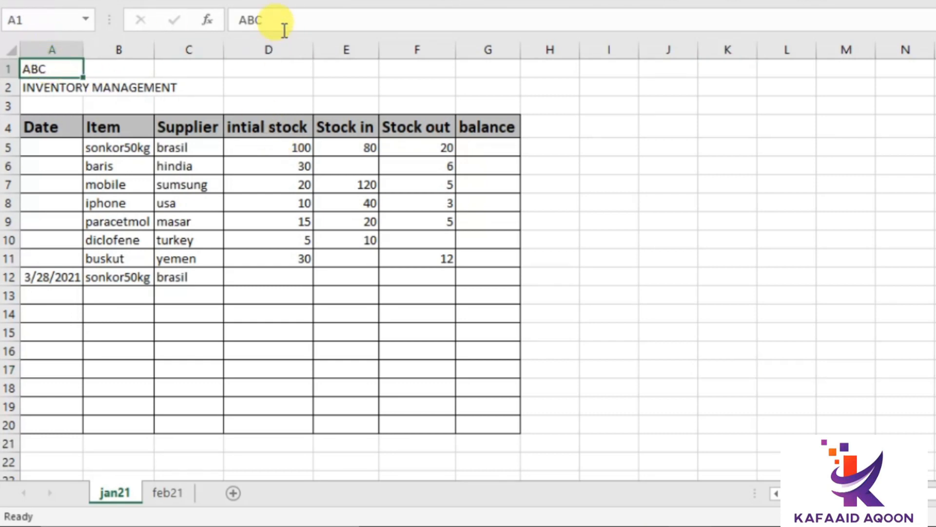
click(295, 20)
text(compay)
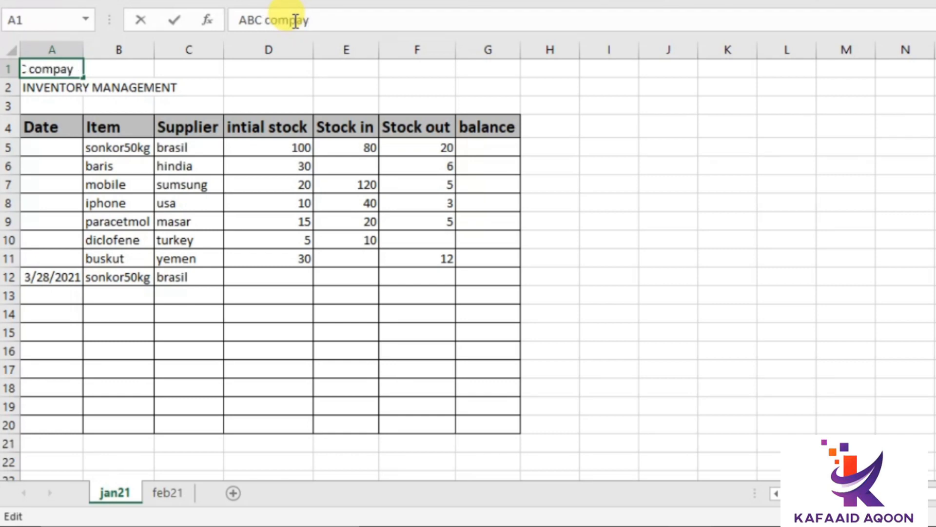
key(BackSpace)
text(ny)
click(139, 82)
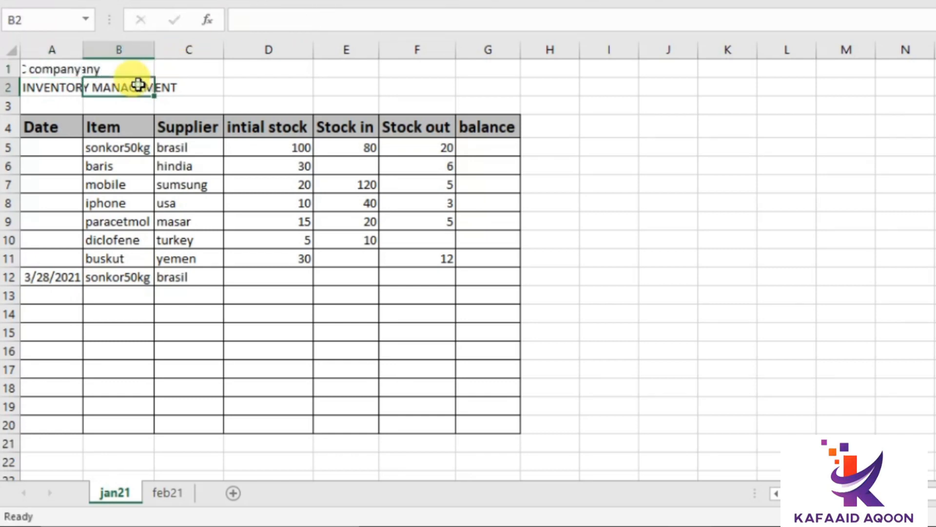
Step: Enter the period "january 2021" in cell A3, below the INVENTORY MANAGEMENT heading
click(70, 103)
text(january 2021)
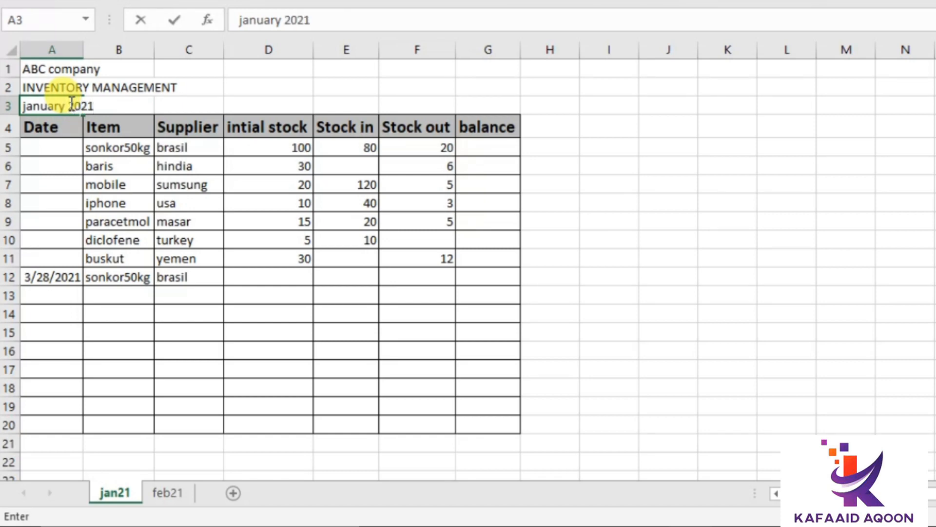
click(469, 104)
Step: Merge and center each of the three heading rows, 1 to 3, separately across columns A to G
drag(31, 69, 485, 74)
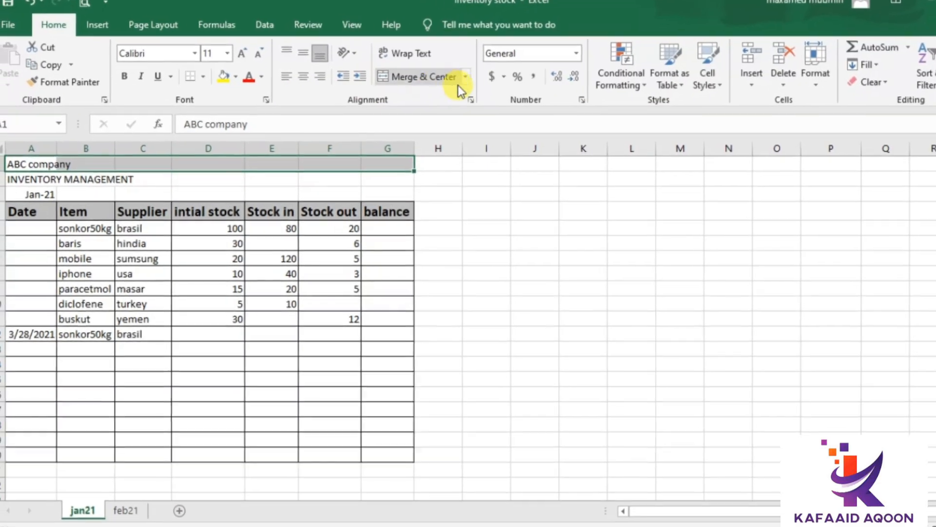
click(439, 77)
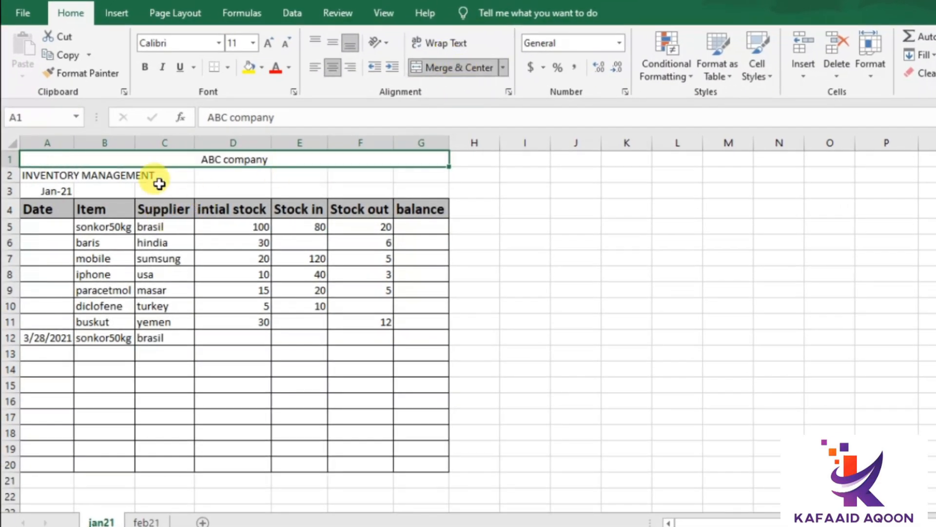
click(32, 173)
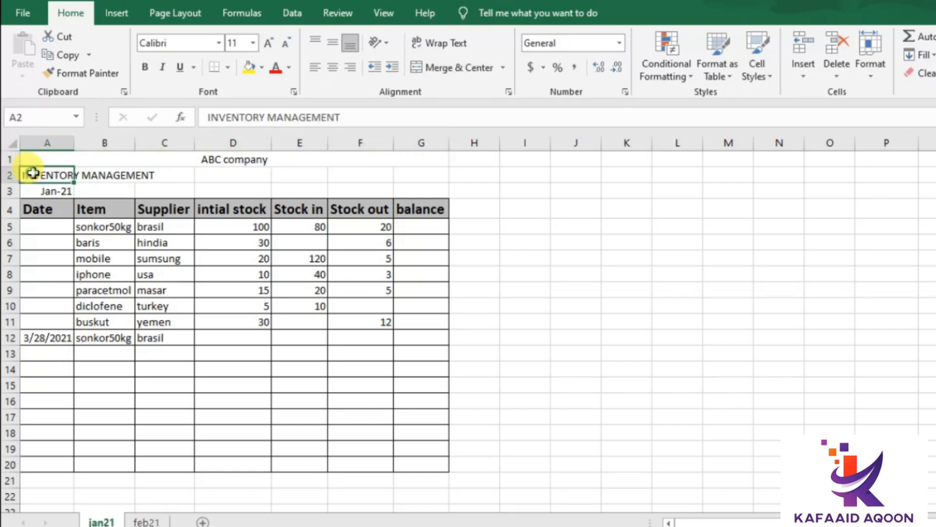
drag(32, 173, 401, 173)
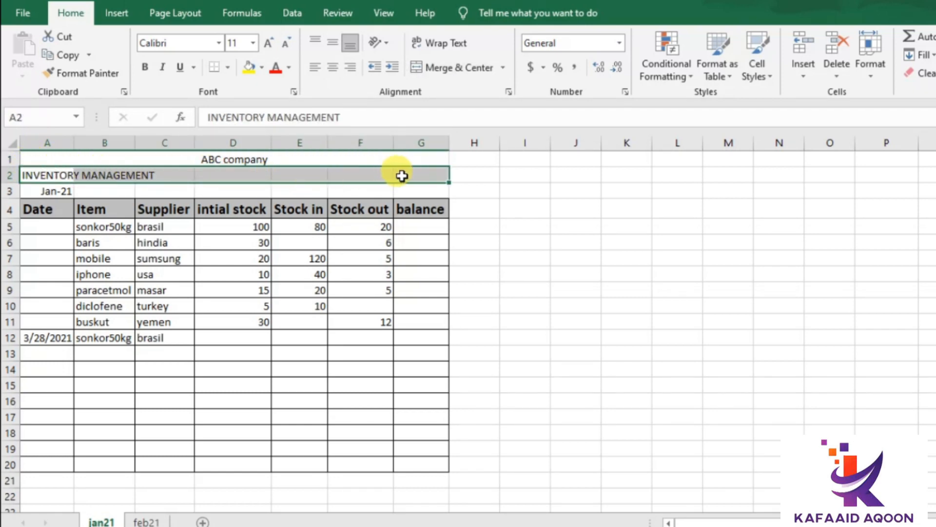
click(444, 78)
click(22, 191)
drag(22, 192, 407, 192)
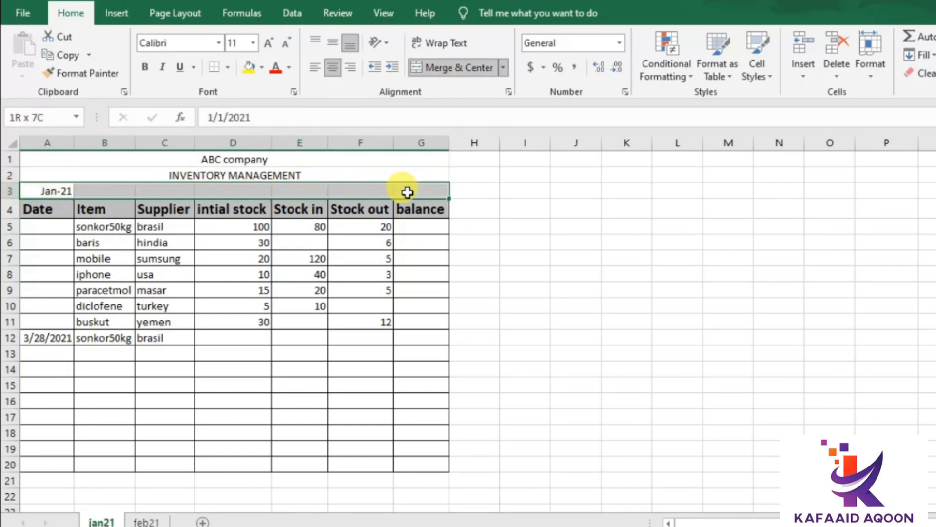
click(444, 70)
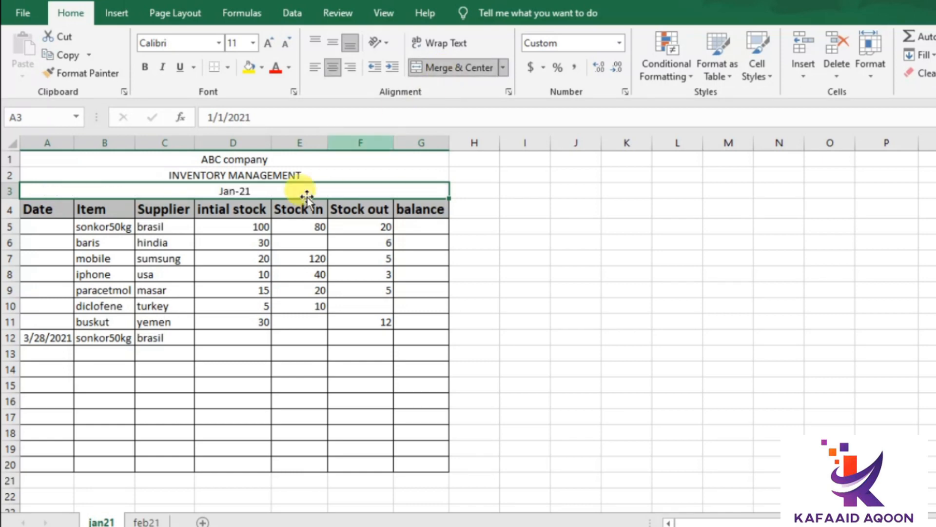
Step: Make the three merged heading rows bold and increase their font size to 22
drag(180, 158, 186, 186)
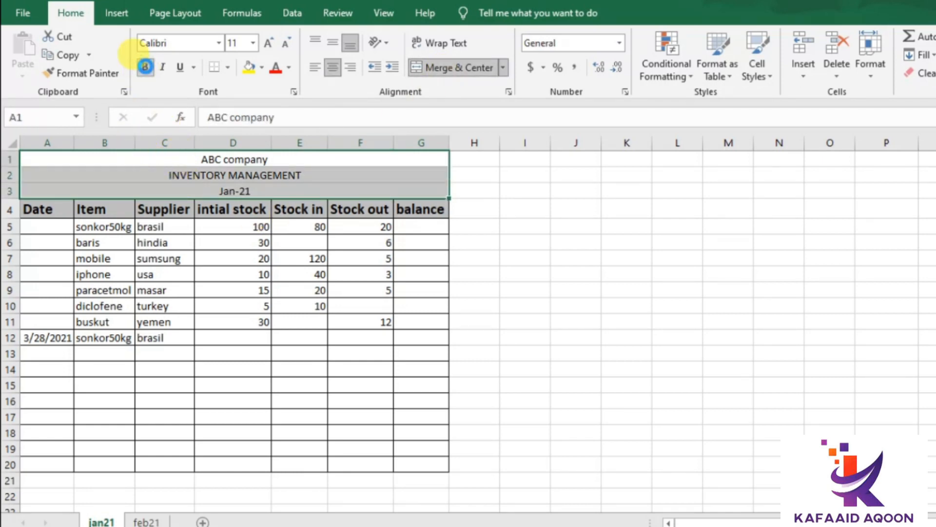
click(144, 66)
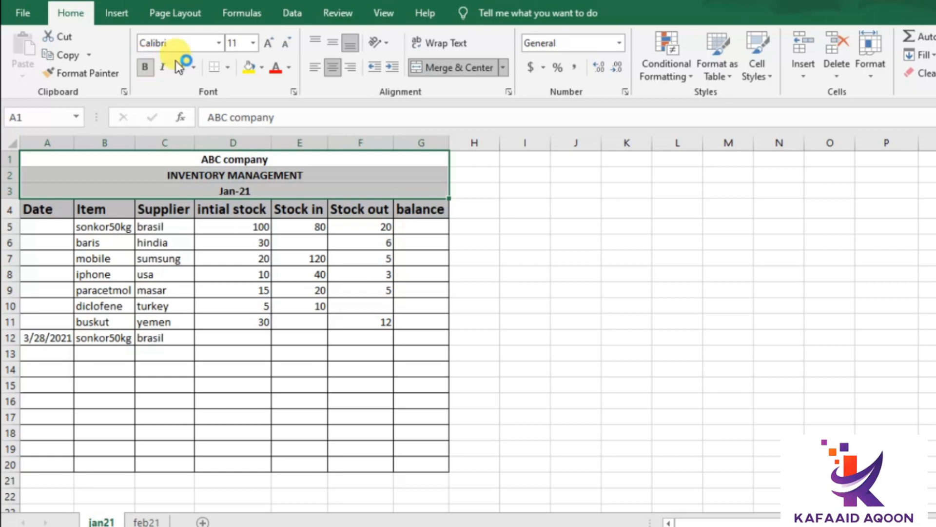
click(253, 43)
click(253, 42)
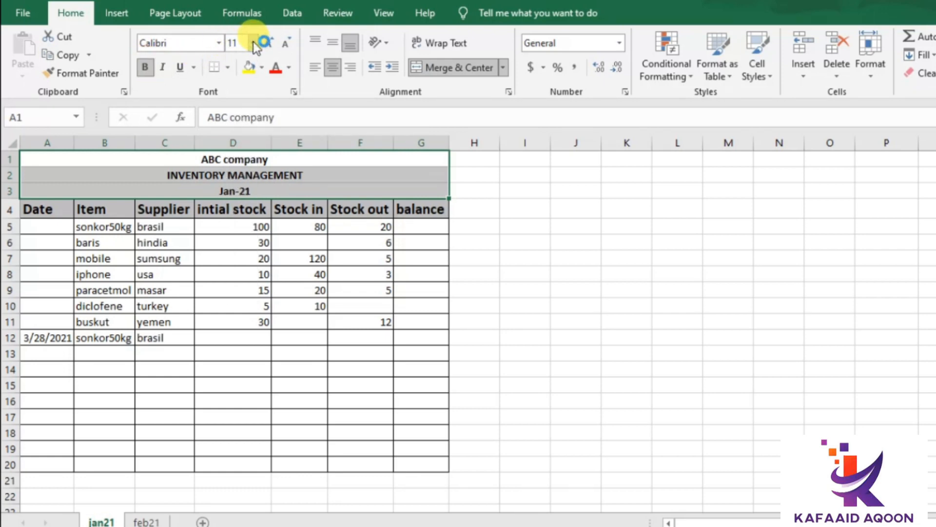
click(267, 43)
click(268, 44)
click(267, 43)
click(267, 43)
click(268, 43)
click(268, 43)
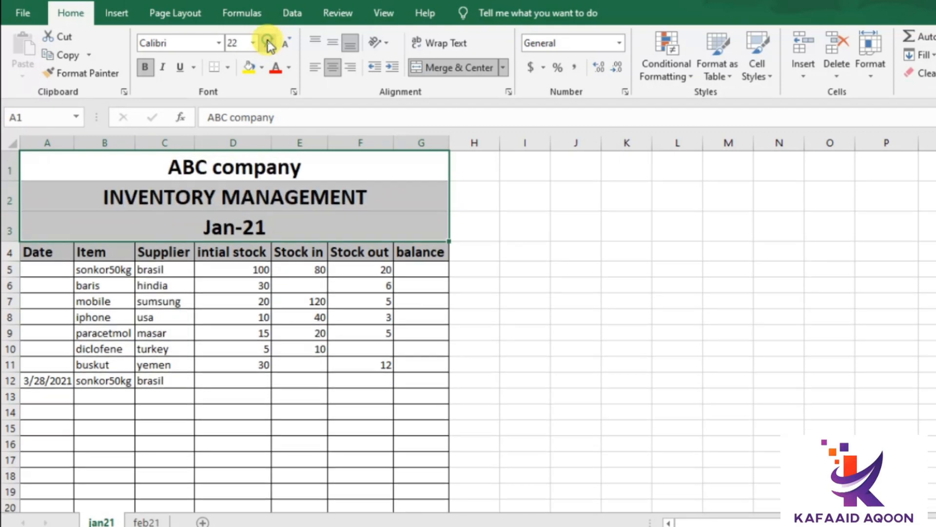
click(589, 267)
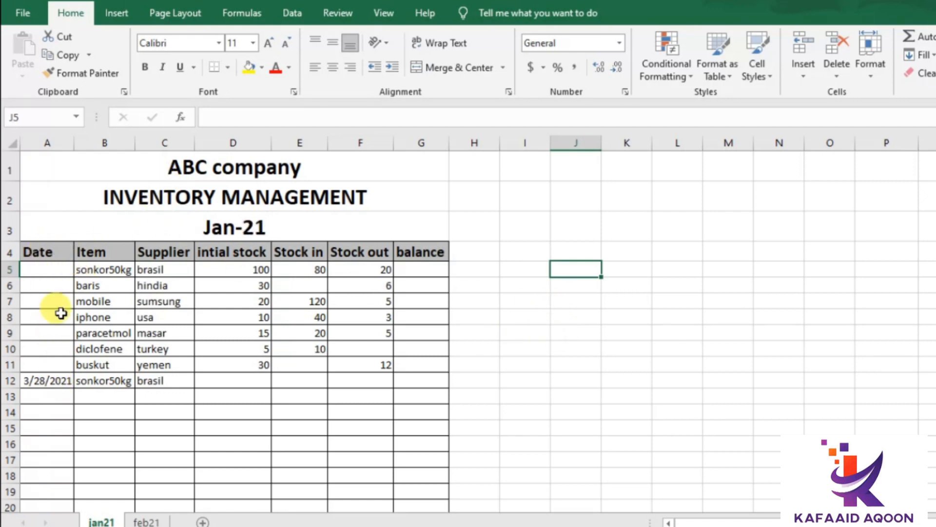
Step: Enter the item nokia with the supplier china in row 13 of the inventory table
click(47, 282)
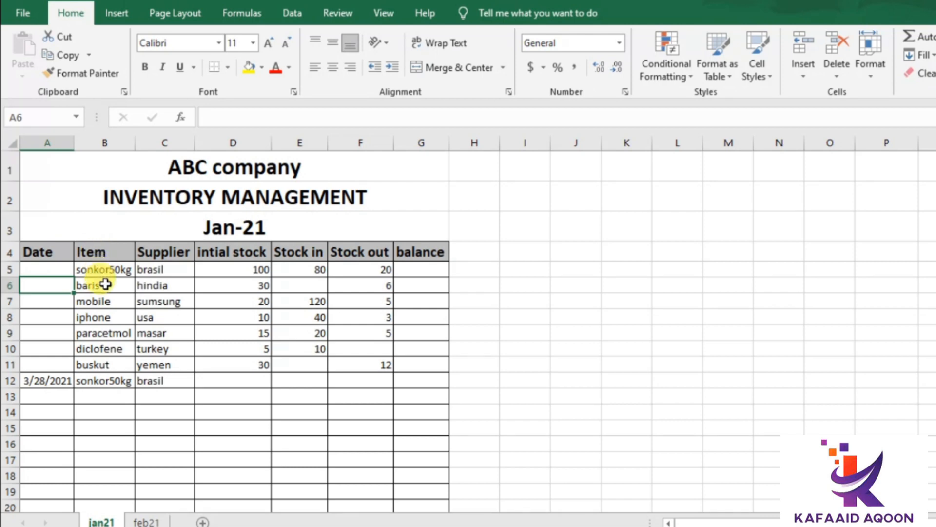
click(97, 394)
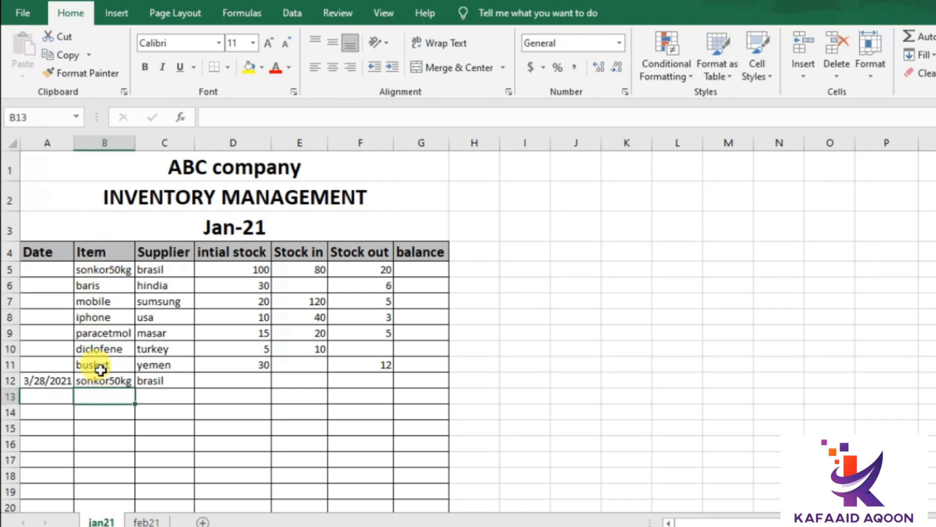
text(n)
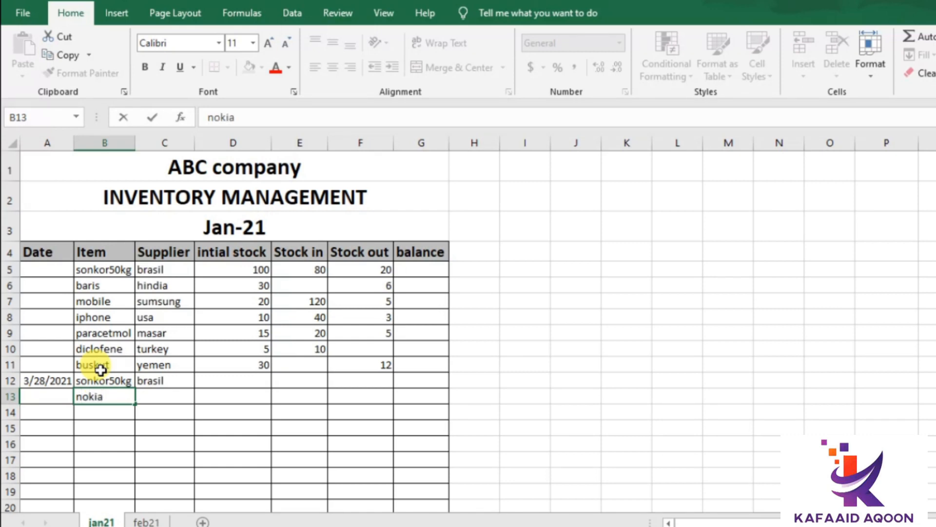
text(okia)
click(174, 395)
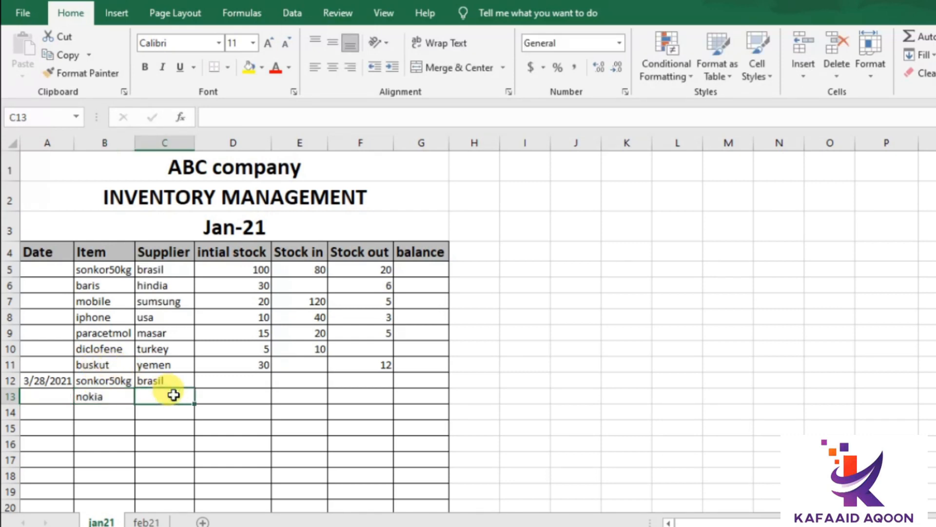
text(hina)
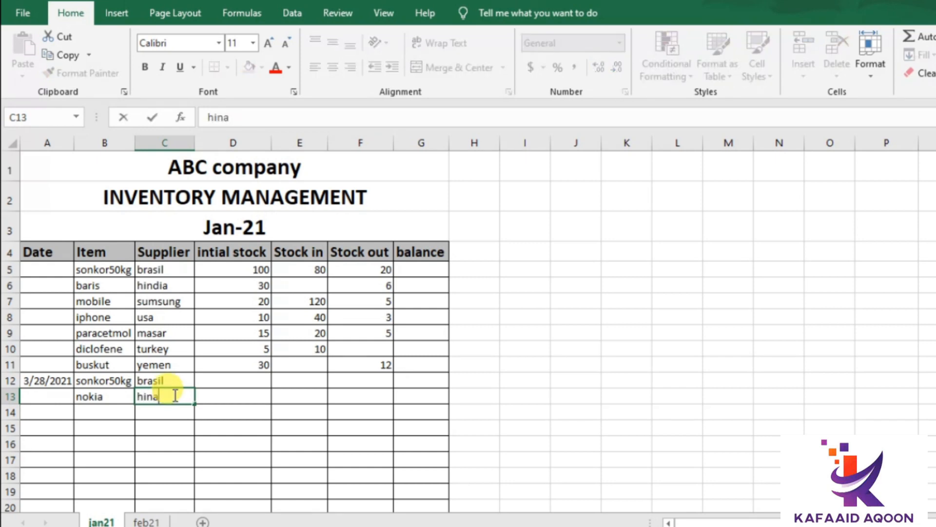
key(BackSpace)
key(BackSpace)
text(chin)
click(252, 394)
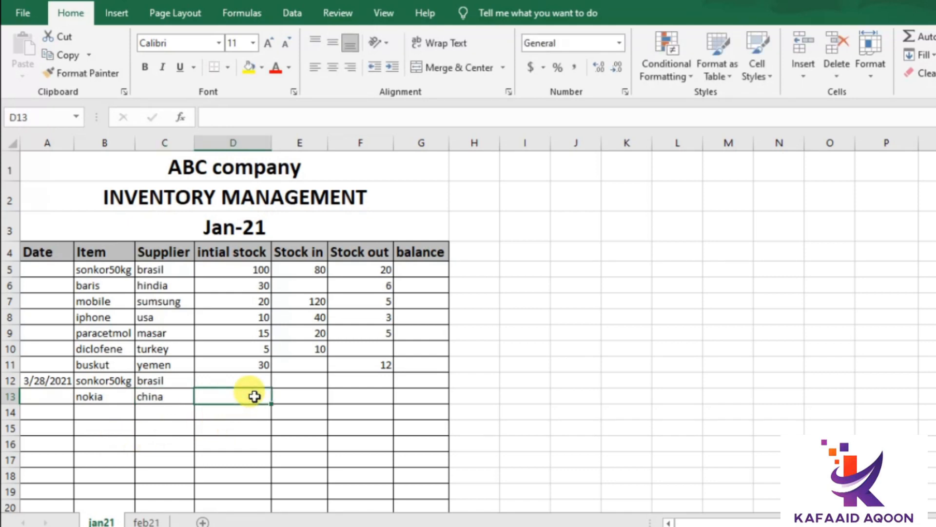
text(100)
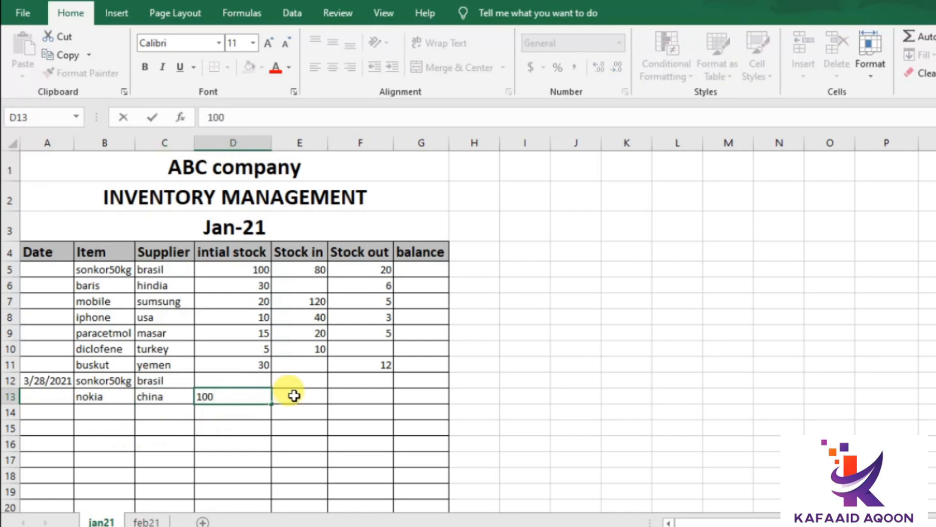
key(BackSpace)
key(BackSpace)
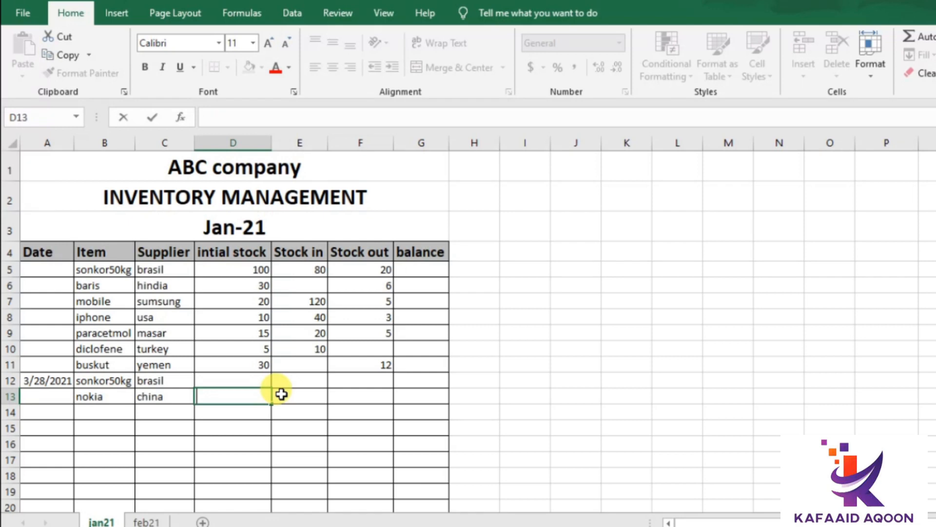
Step: Enter a stock in of 100 and a stock out of 20 for nokia in row 13
click(297, 395)
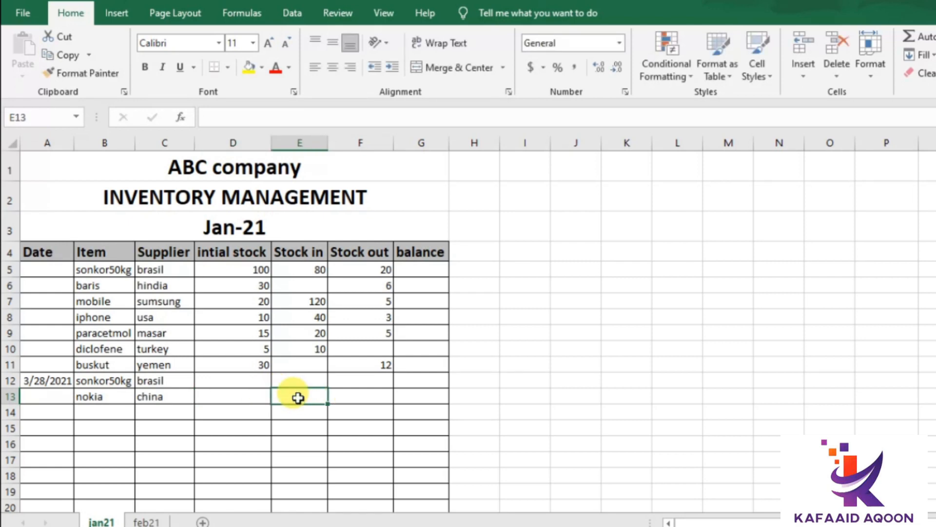
text(100)
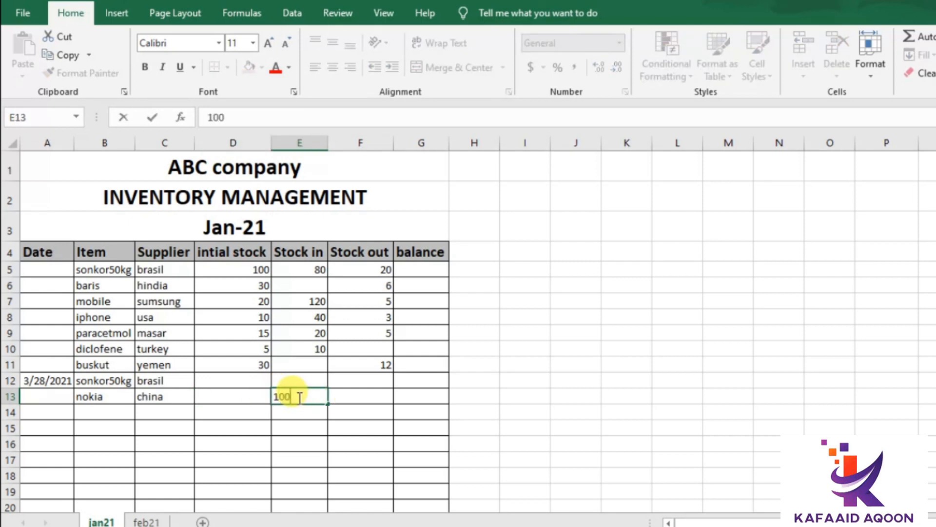
click(363, 398)
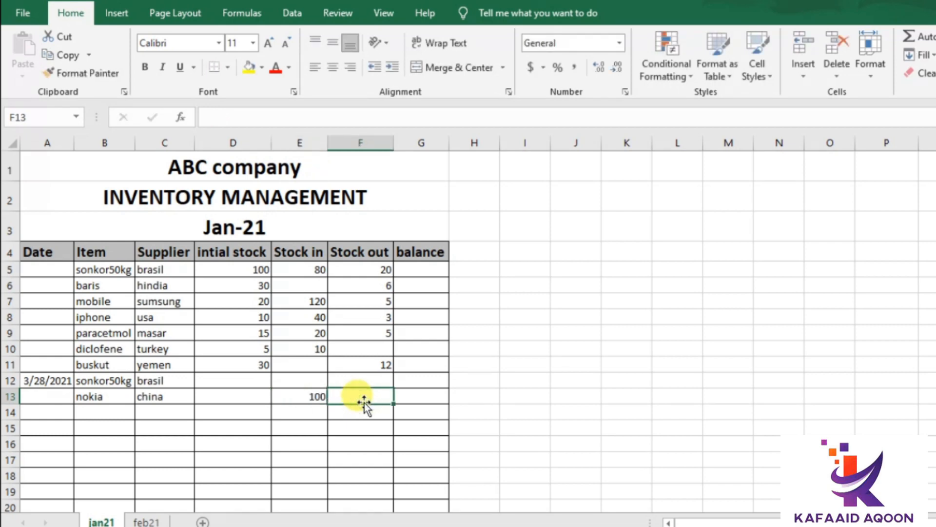
text(20)
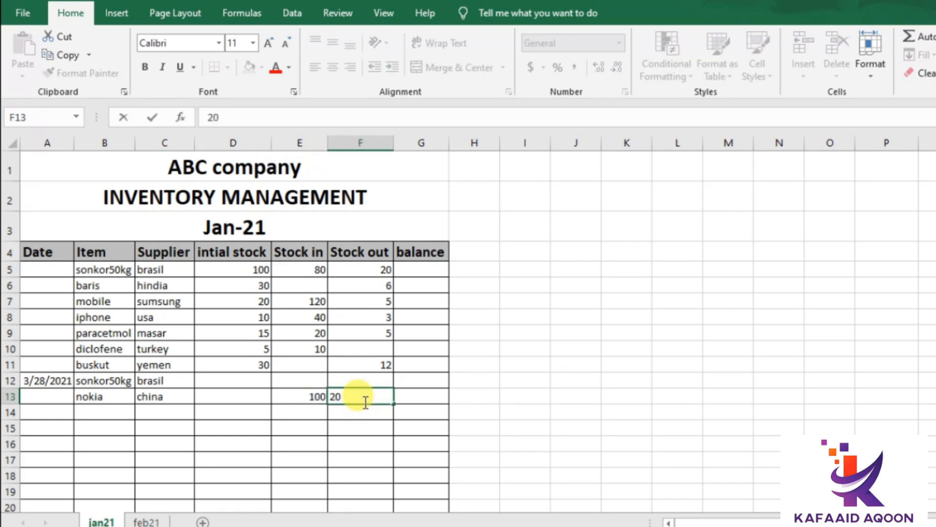
key(Return)
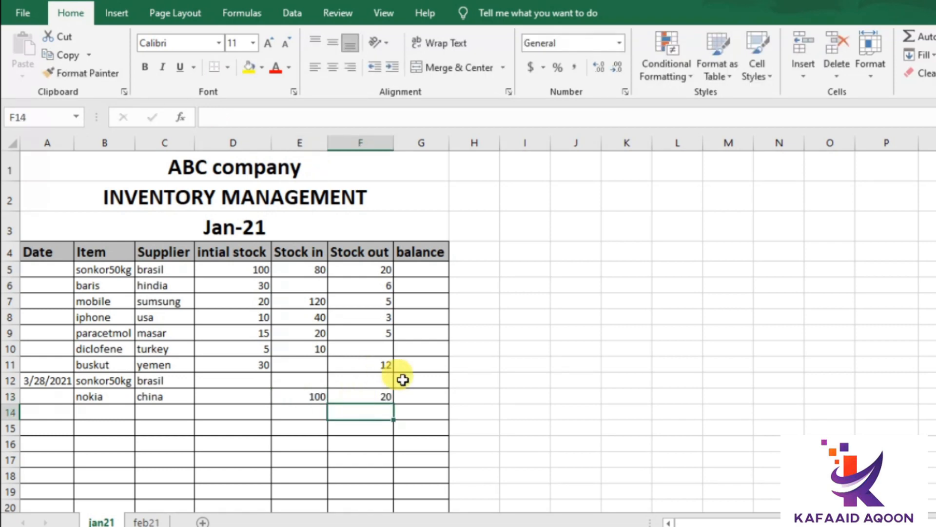
Step: Enter the balance formula =D5+E5-F5 in cell G5 for the first sonkor50kg row
click(420, 270)
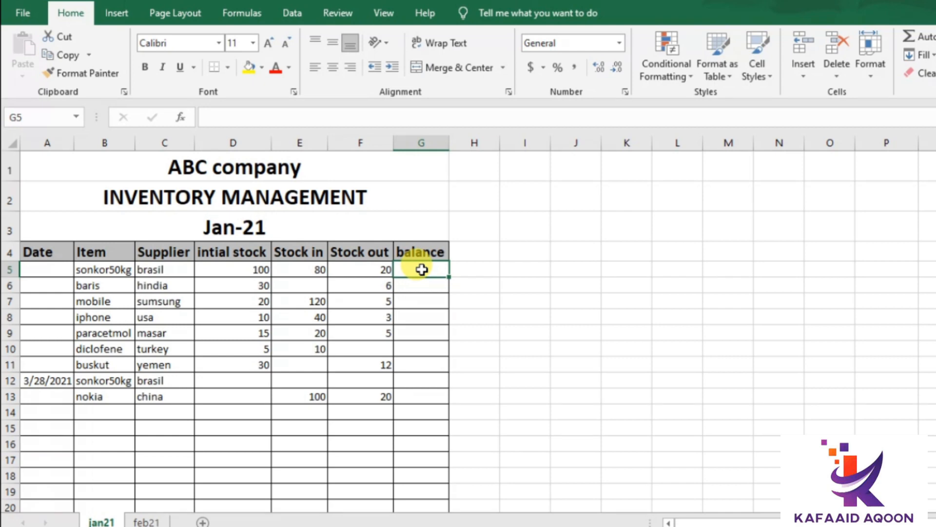
text(=)
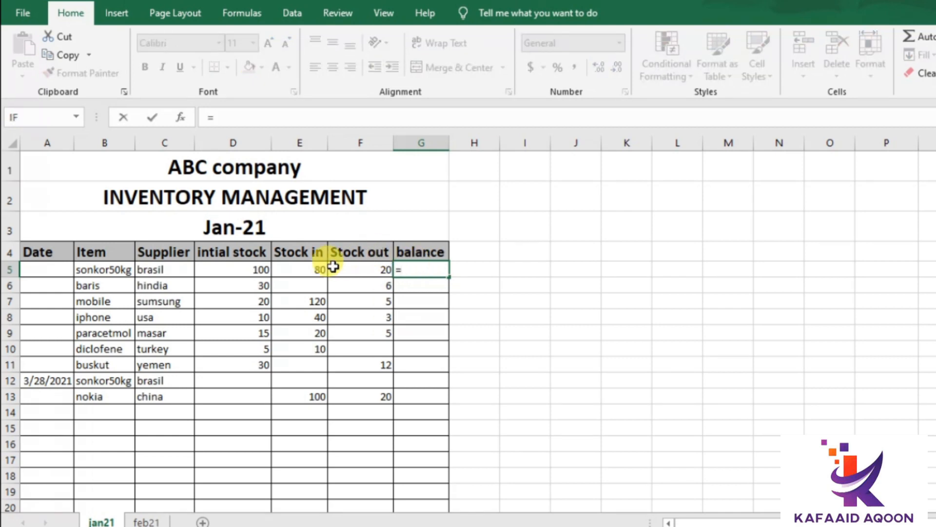
click(254, 272)
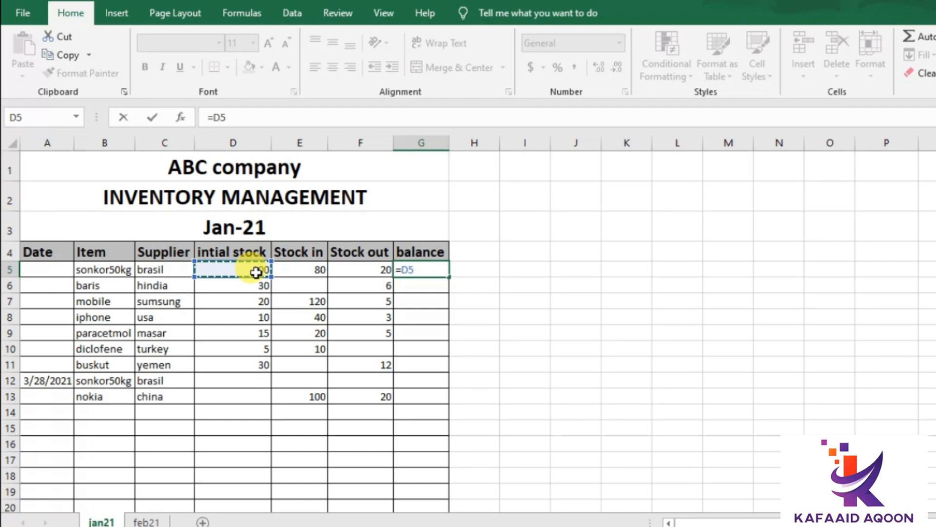
text(+)
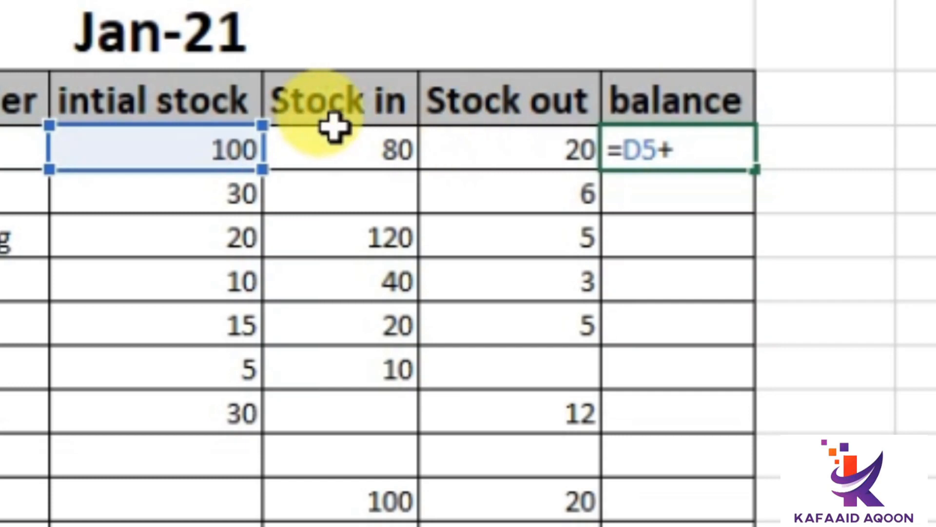
click(346, 146)
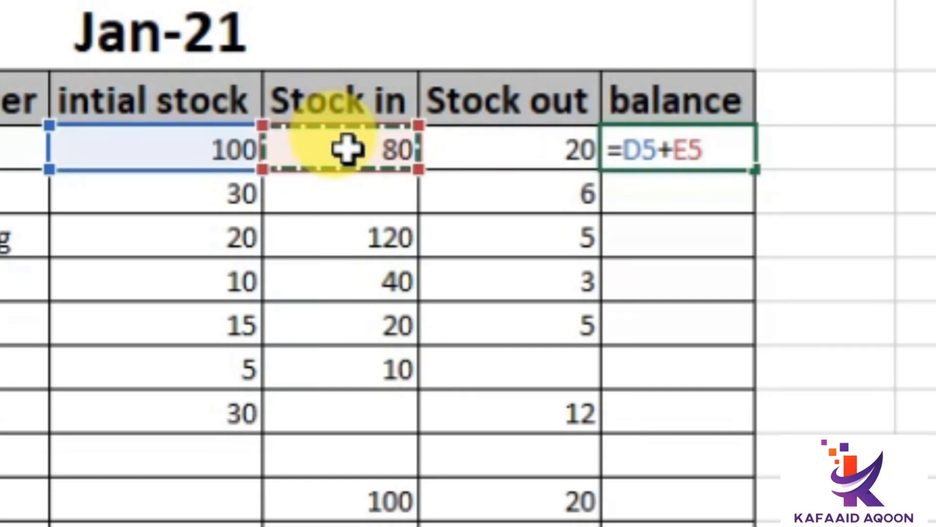
text(-)
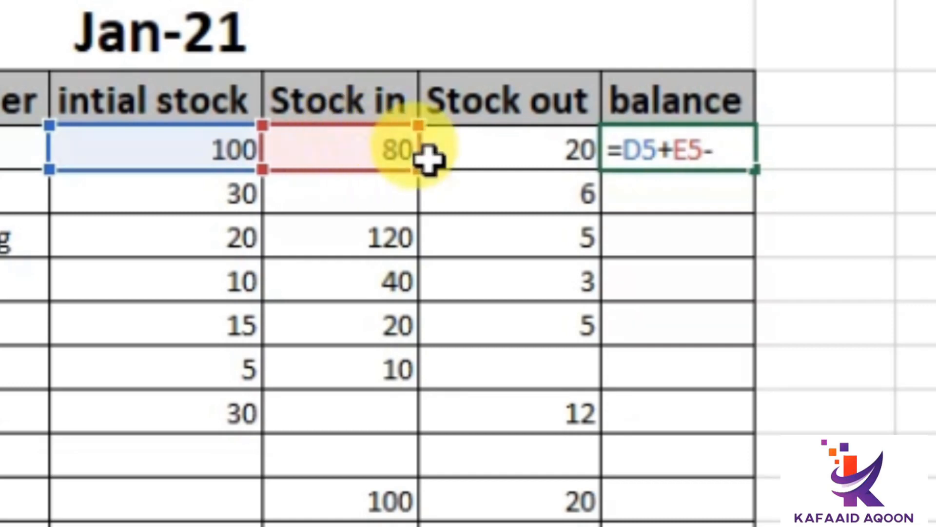
click(496, 160)
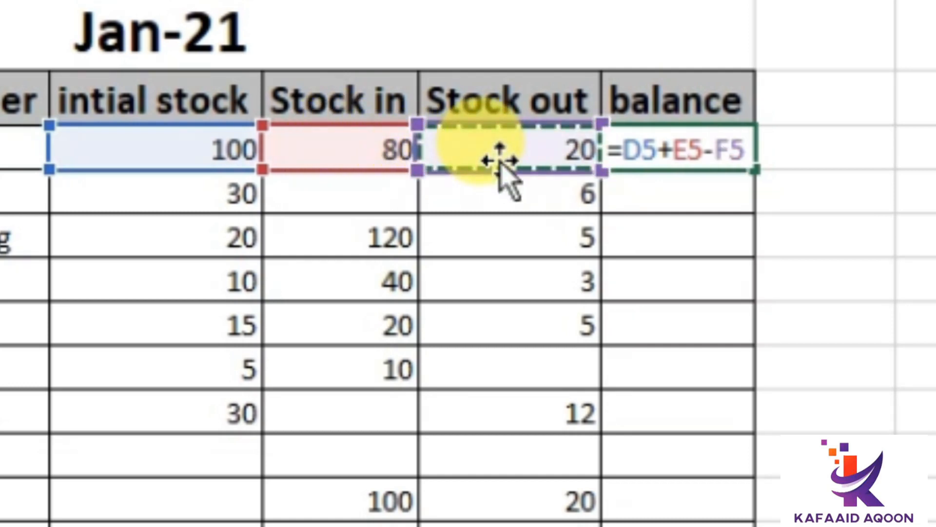
key(Return)
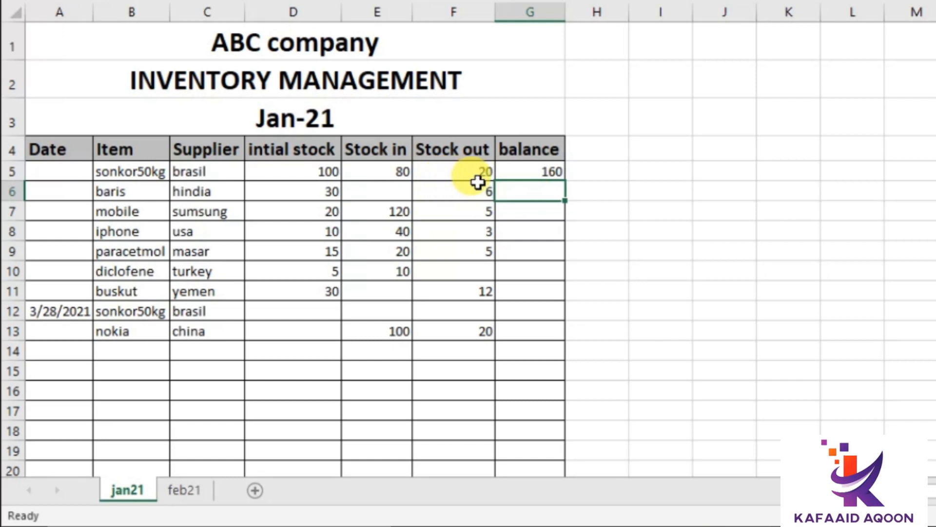
Step: Fill the balance formula from G5 down through G19 and check the nokia row's stock figures
click(556, 173)
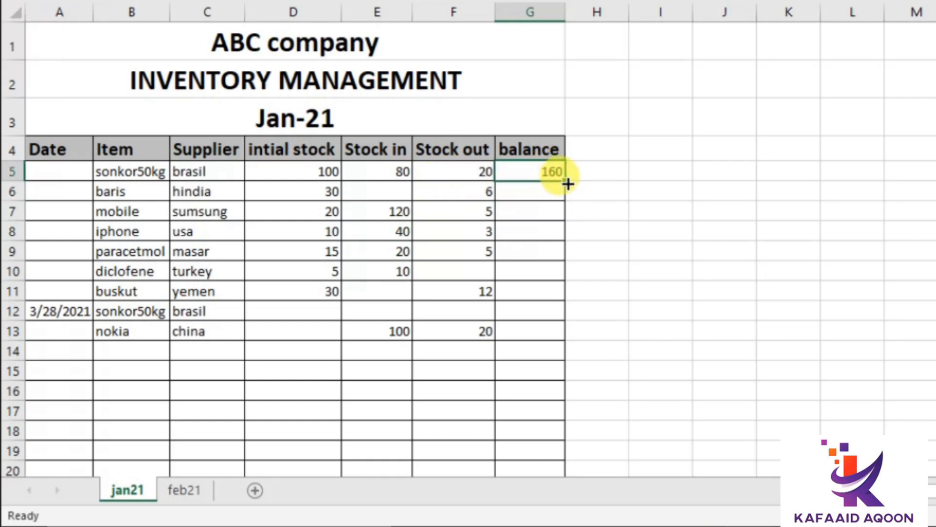
drag(564, 180, 559, 451)
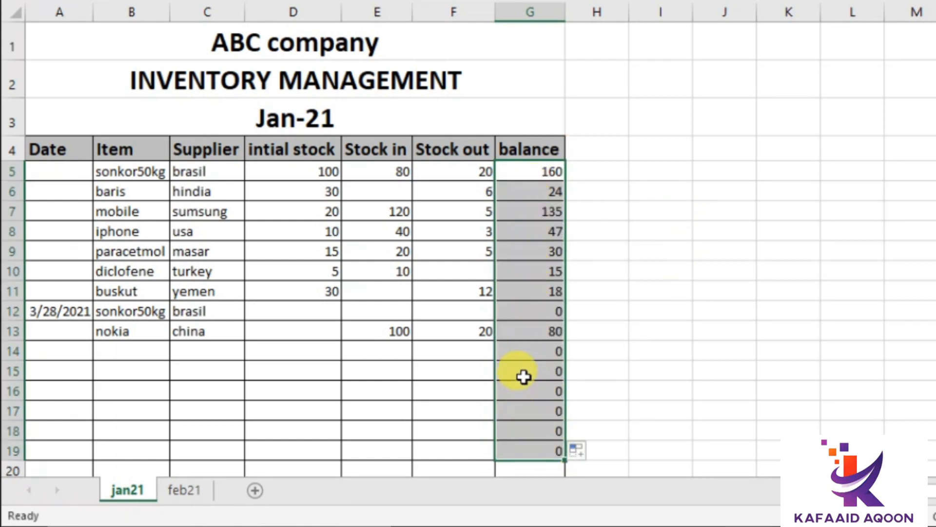
click(385, 335)
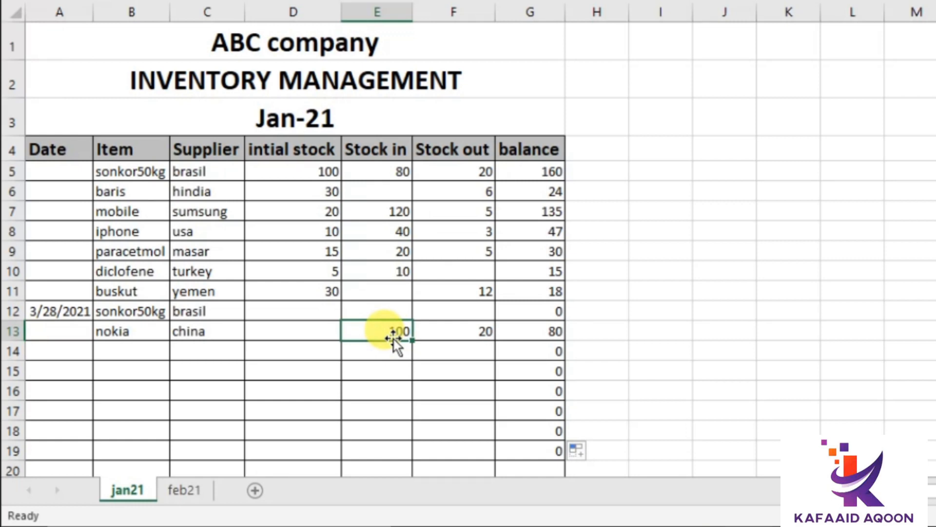
click(464, 334)
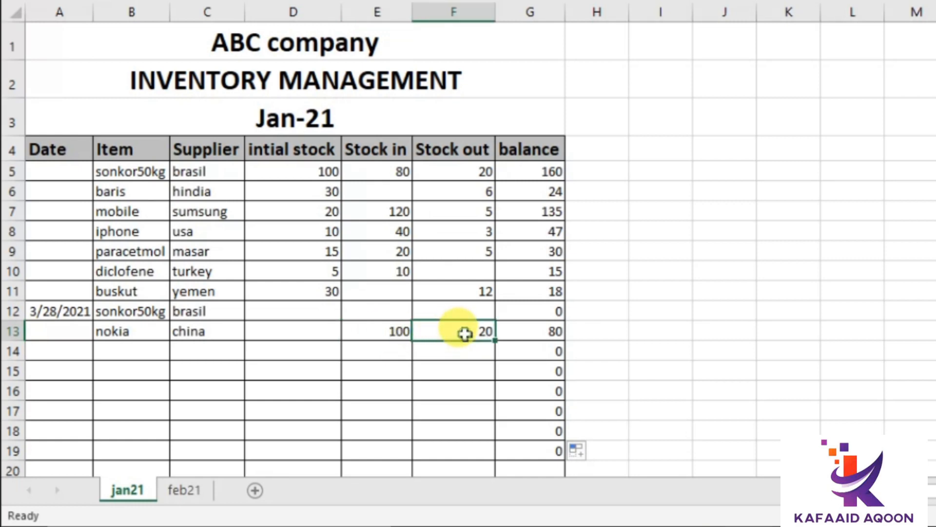
click(549, 337)
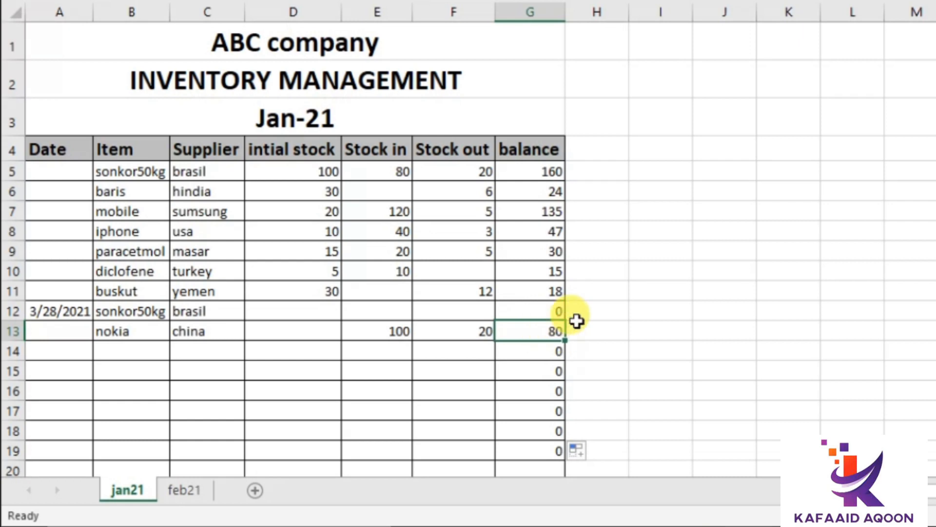
Step: Set nokia's stock in value in cell E13 to 150
scroll(689, 340, down, 1)
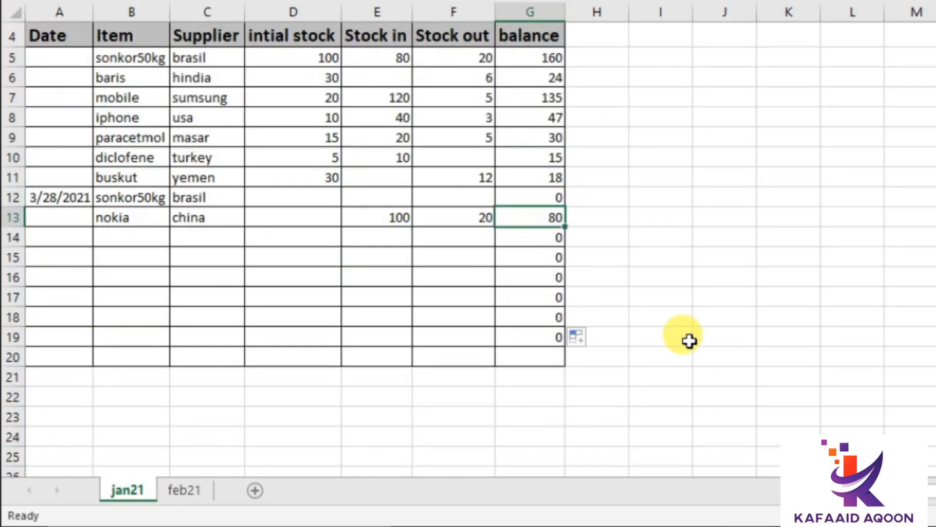
scroll(404, 351, up, 1)
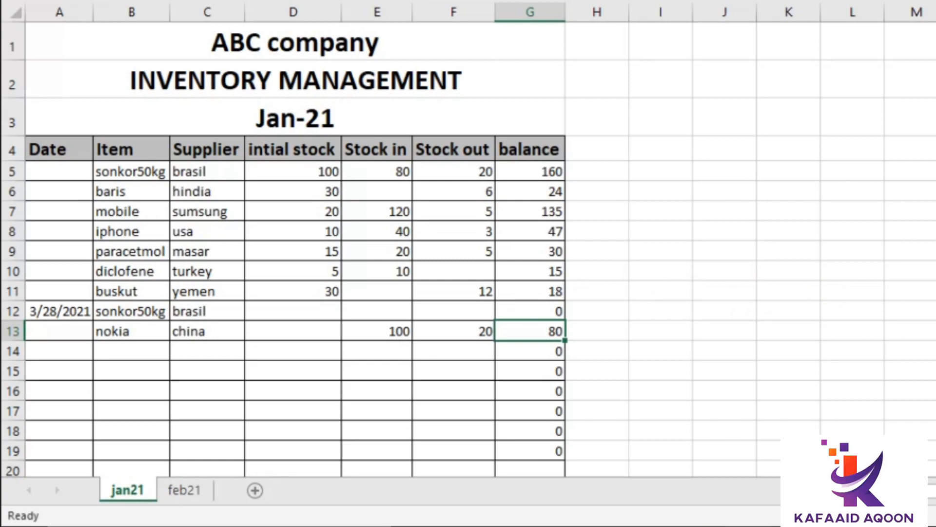
scroll(468, 239, up, 5)
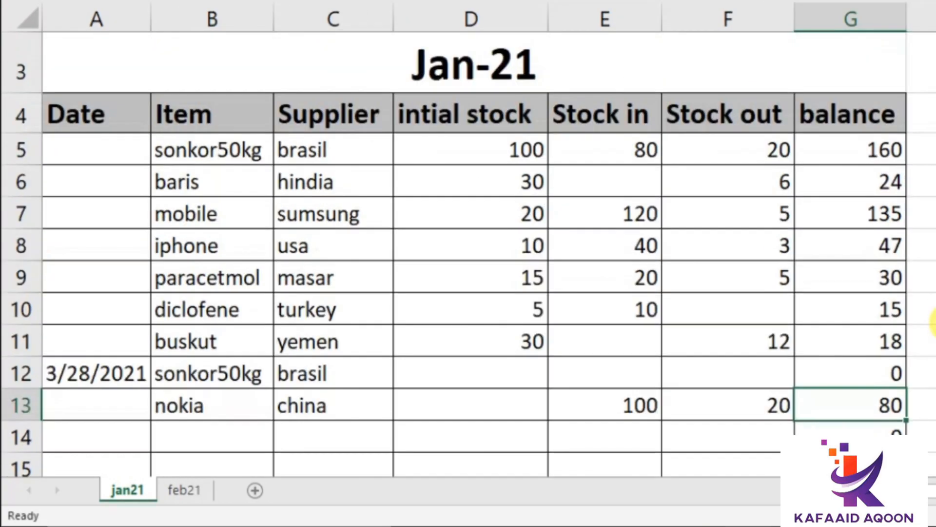
scroll(933, 315, down, 1)
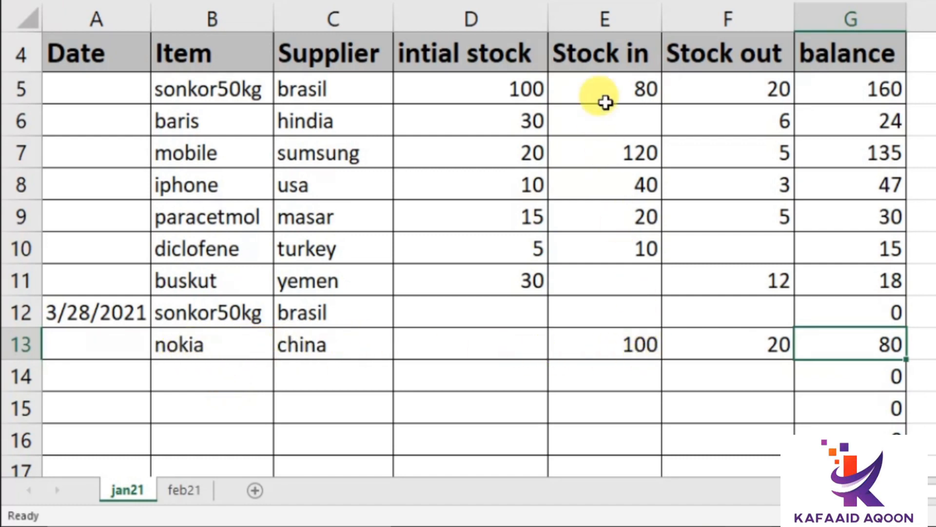
click(637, 342)
key(Delete)
text(150)
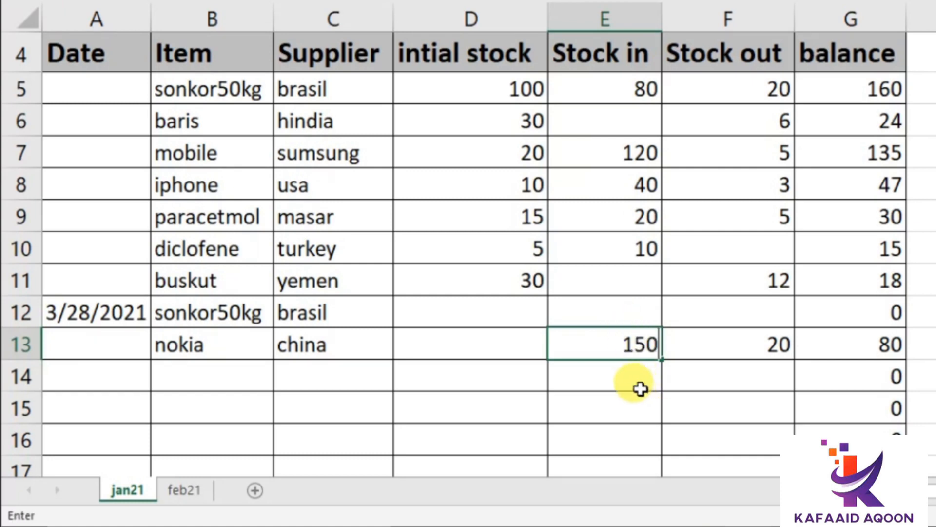
key(Return)
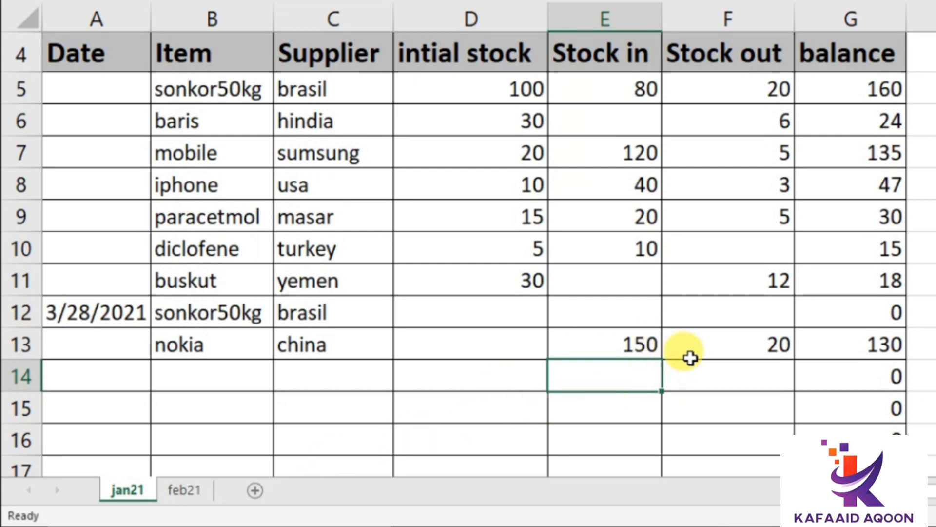
click(709, 349)
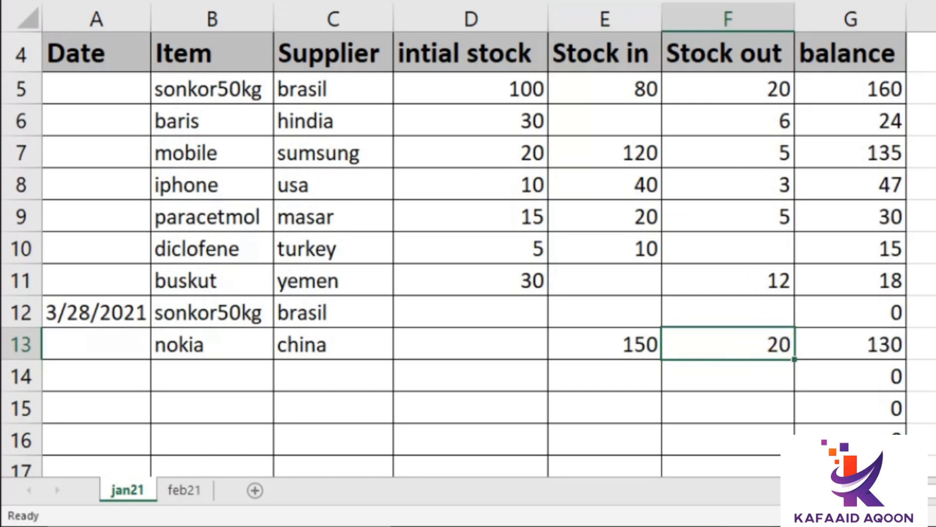
Step: Set diclofene's stock in value in cell E10 to 20
click(626, 249)
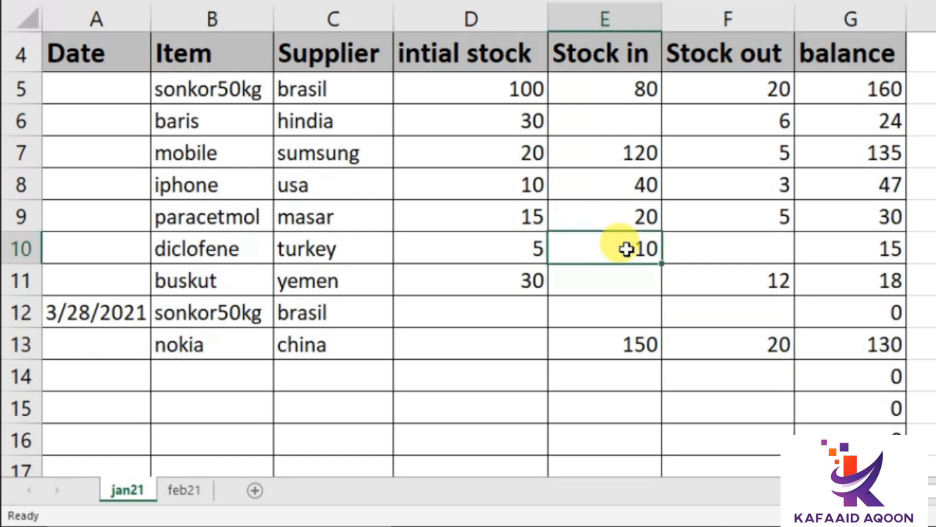
text(20)
key(Return)
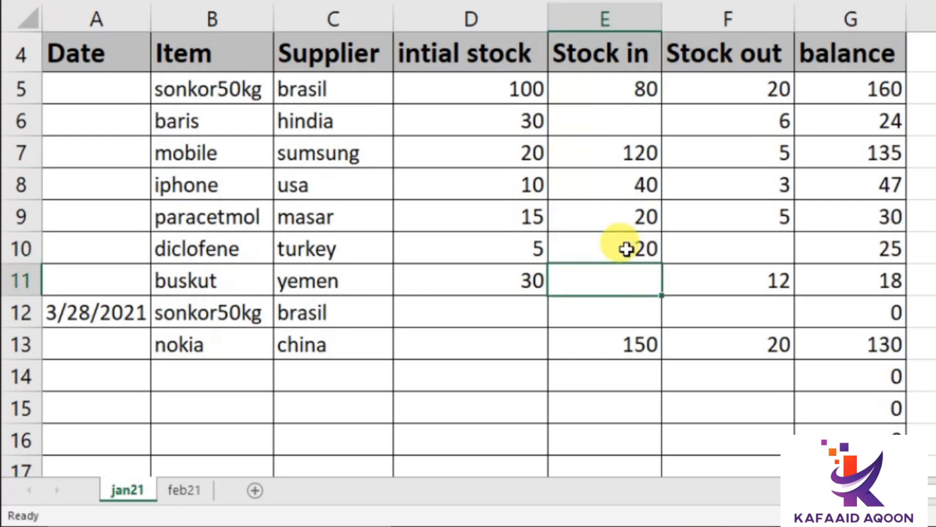
Step: Enter a stock out of 5 for diclofene in cell F10 and check its balance
click(773, 252)
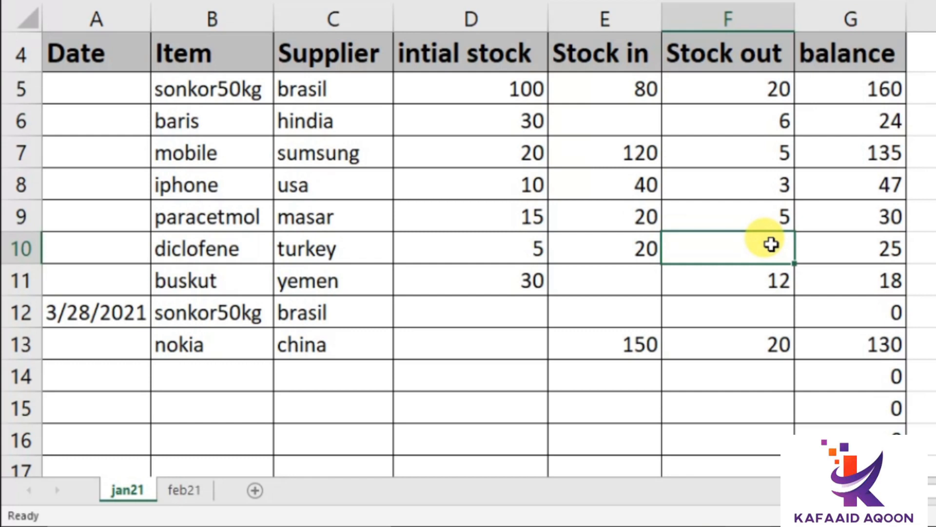
text(5)
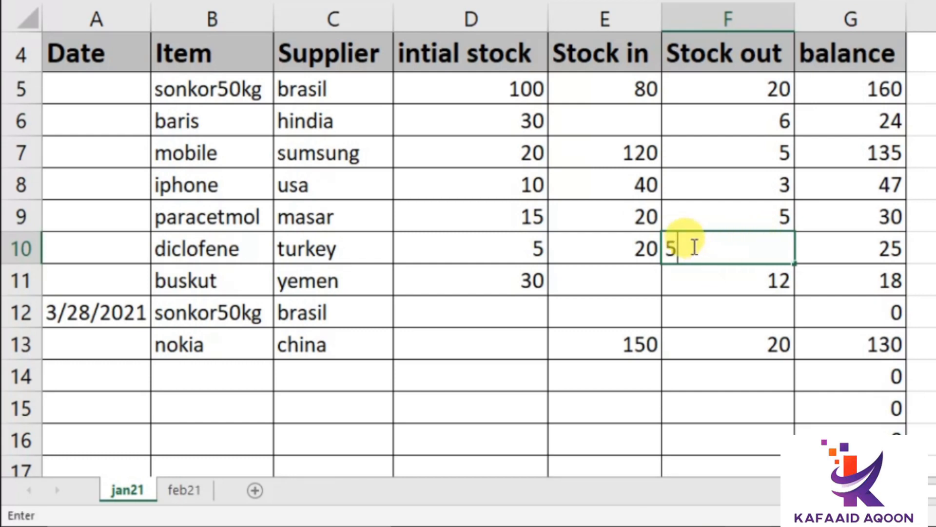
click(734, 282)
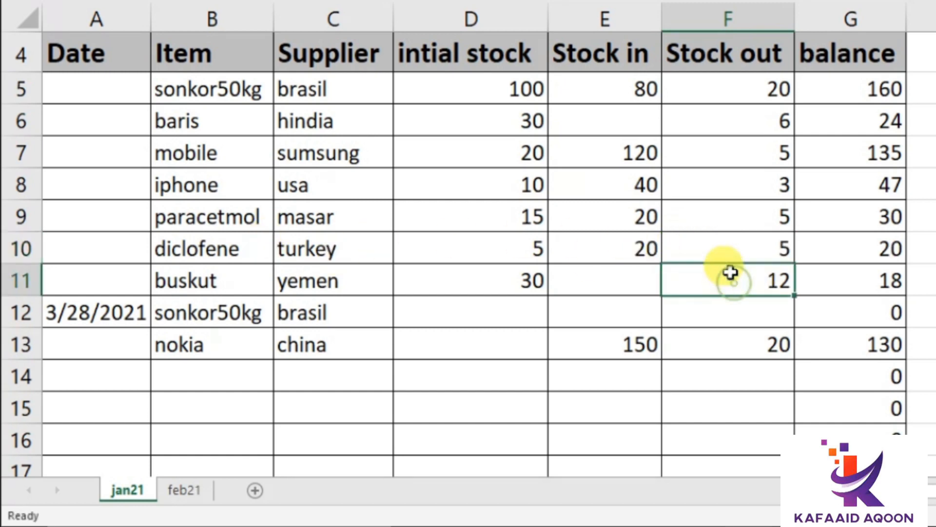
click(887, 250)
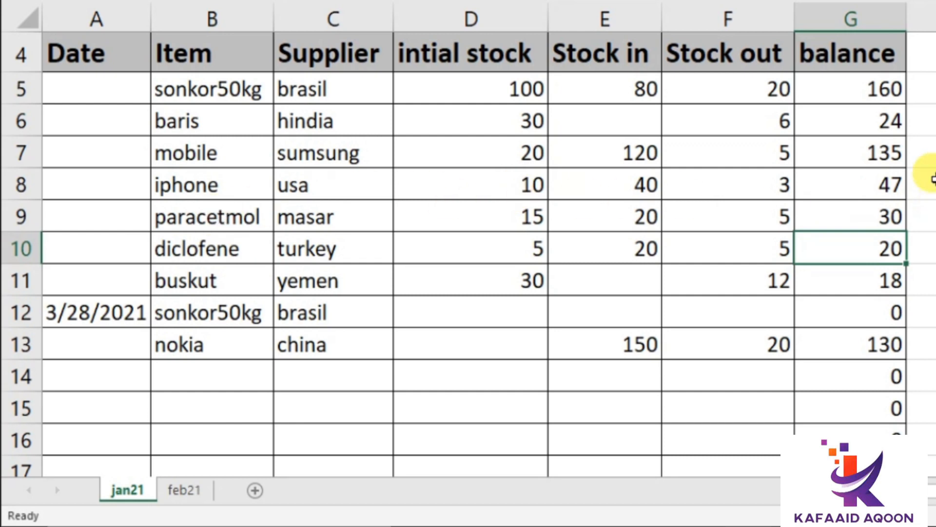
Step: Set diclofene's stock out value in cell F10 to 10
click(782, 249)
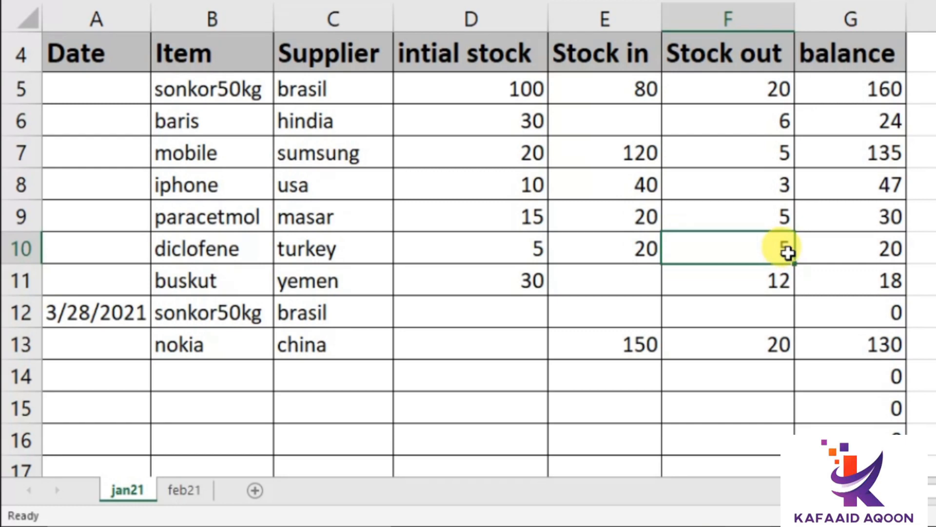
text(10)
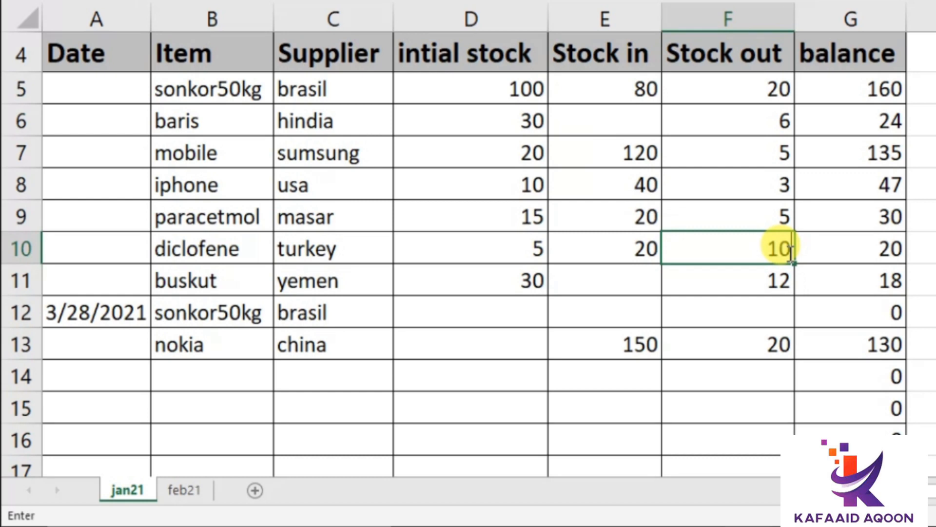
key(Return)
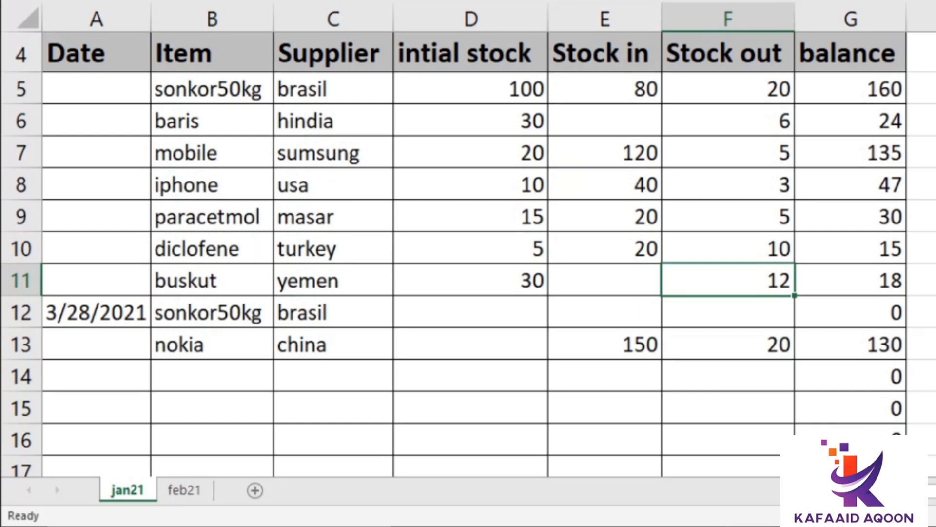
click(873, 166)
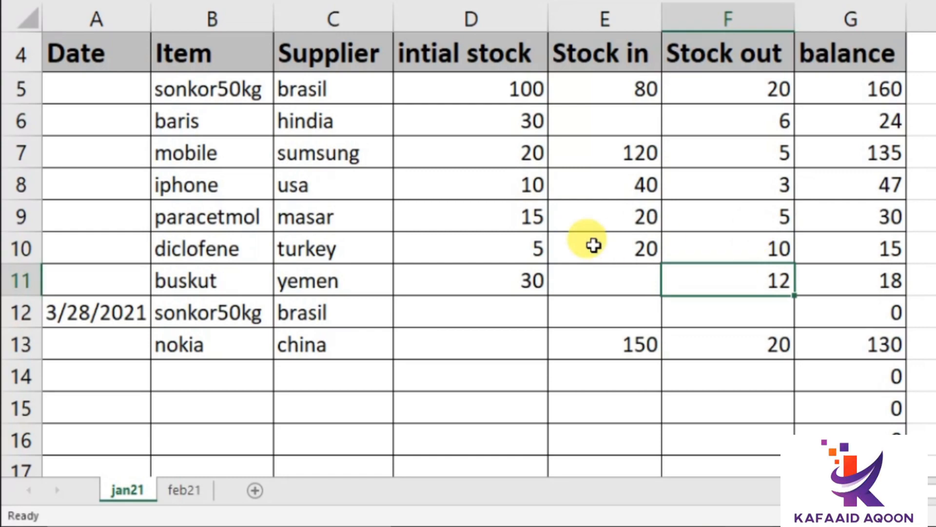
scroll(432, 234, up, 1)
scroll(468, 221, down, 2)
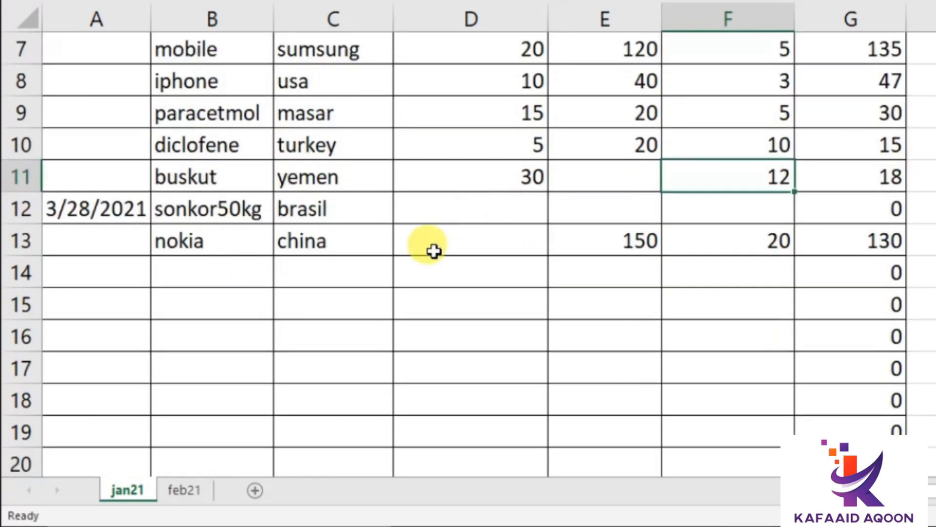
scroll(696, 359, up, 2)
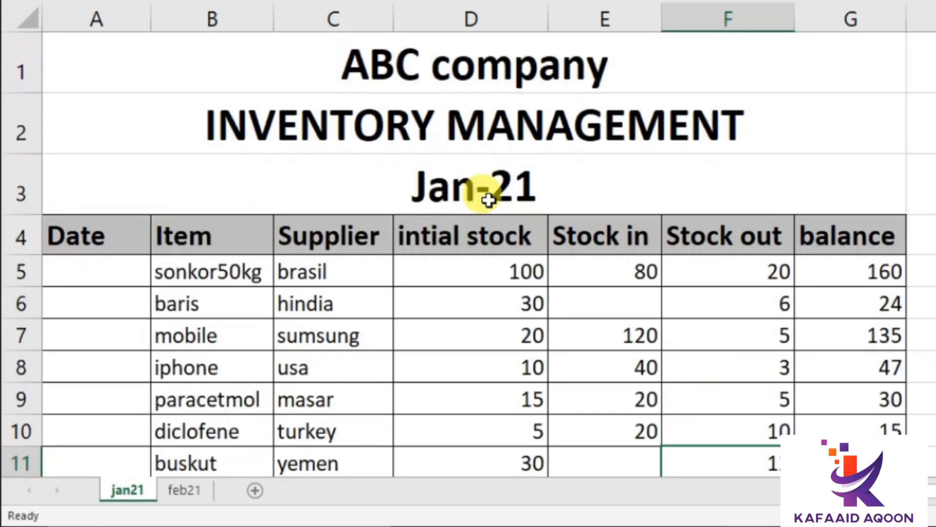
scroll(746, 156, down, 1)
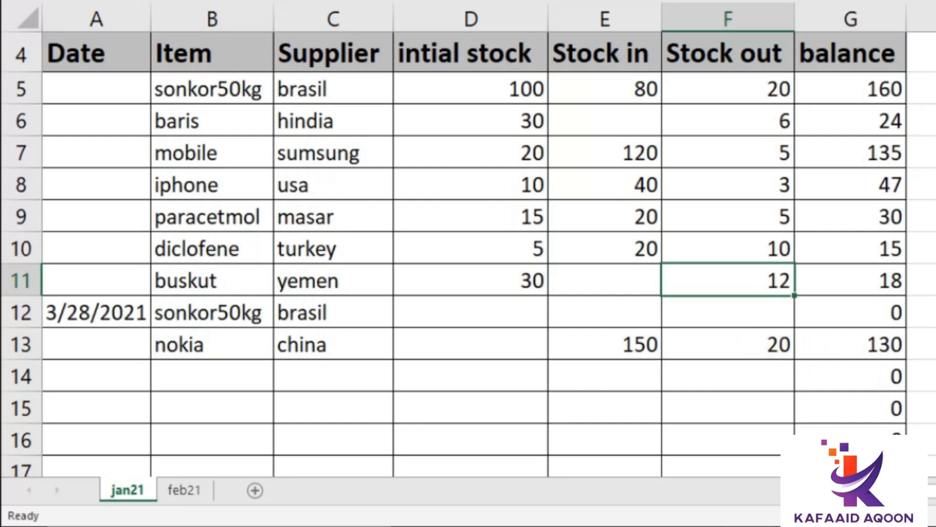
scroll(468, 253, down, 3)
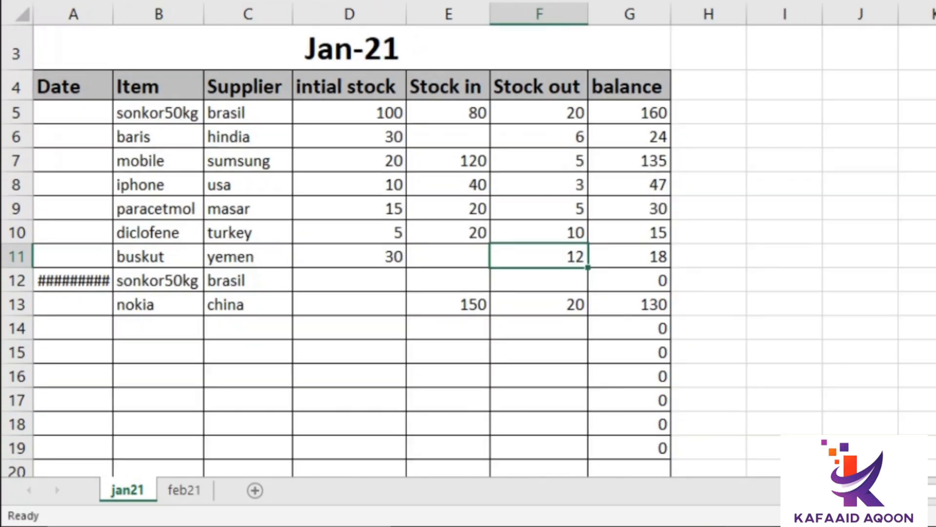
scroll(502, 265, up, 1)
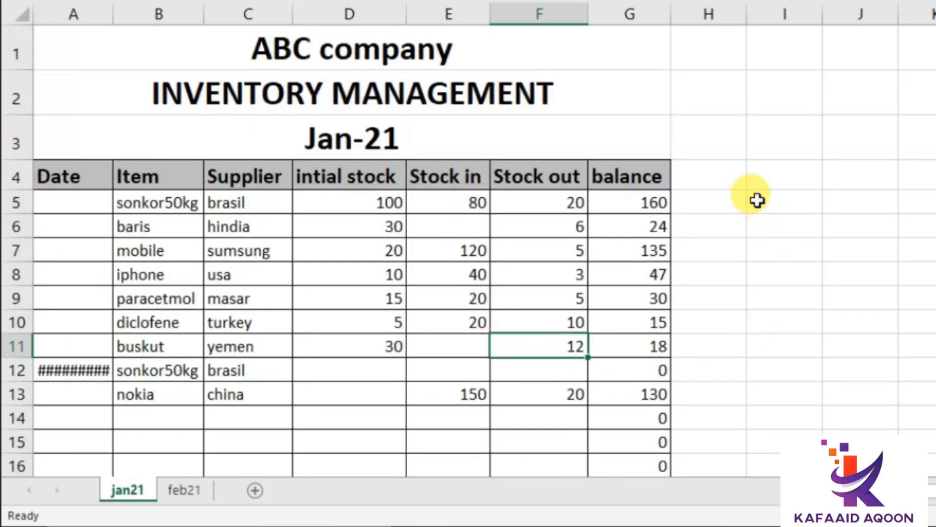
Step: Insert a clustered column chart from the inventory table range A4:G19, with initial stock, stock in, stock out and balance as series
drag(63, 177, 642, 414)
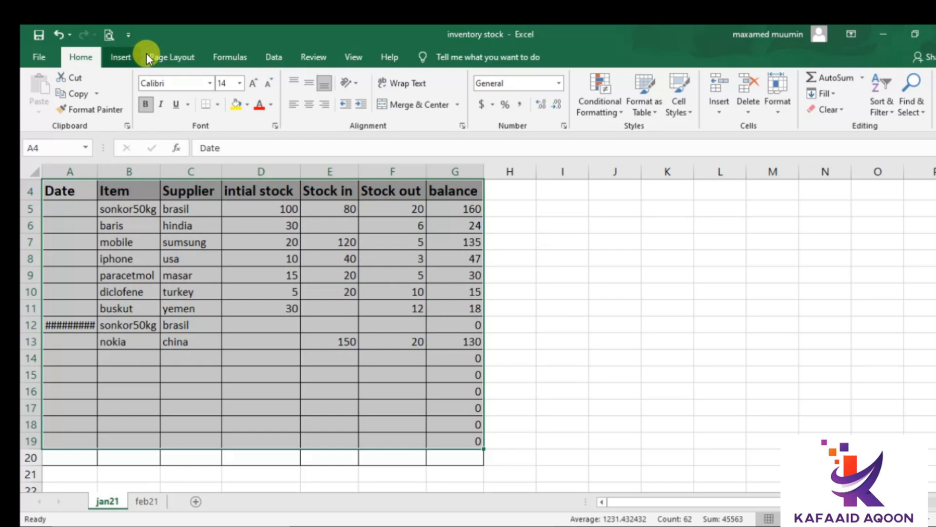
click(127, 55)
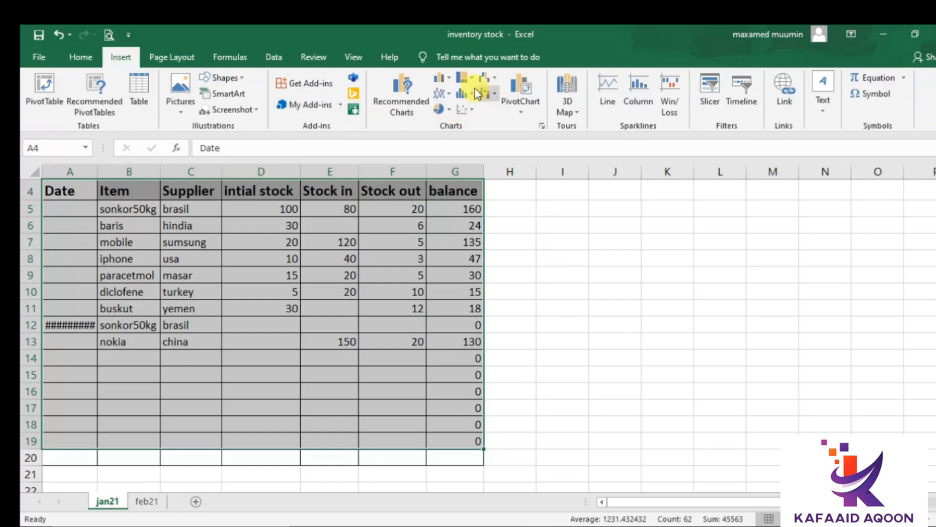
click(441, 76)
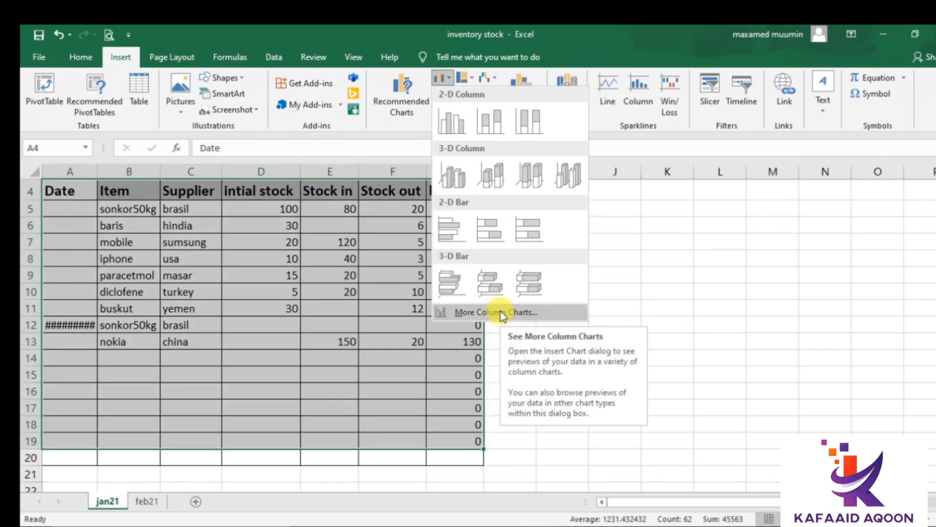
click(501, 313)
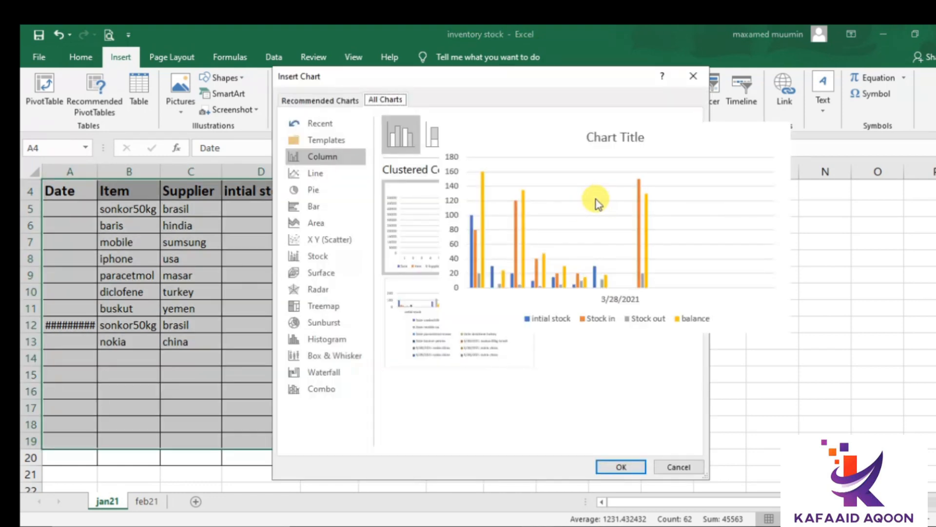
click(579, 267)
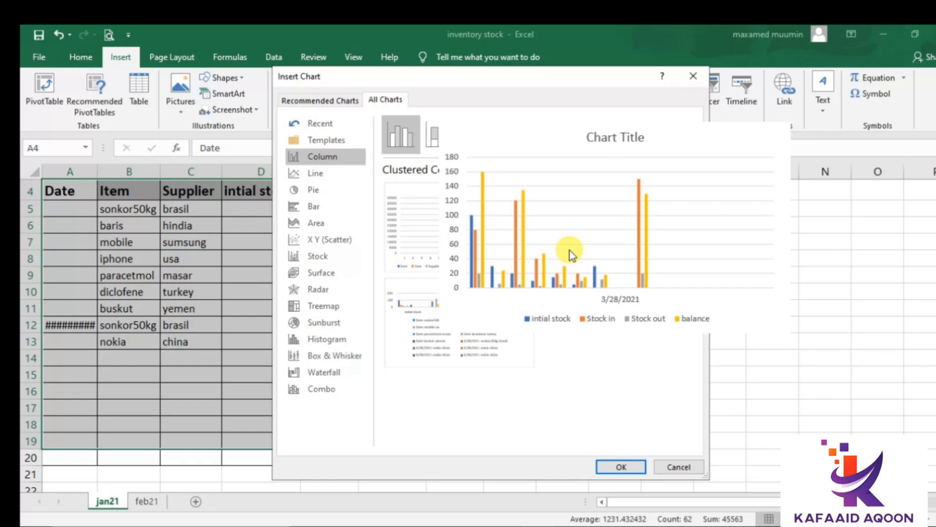
click(617, 467)
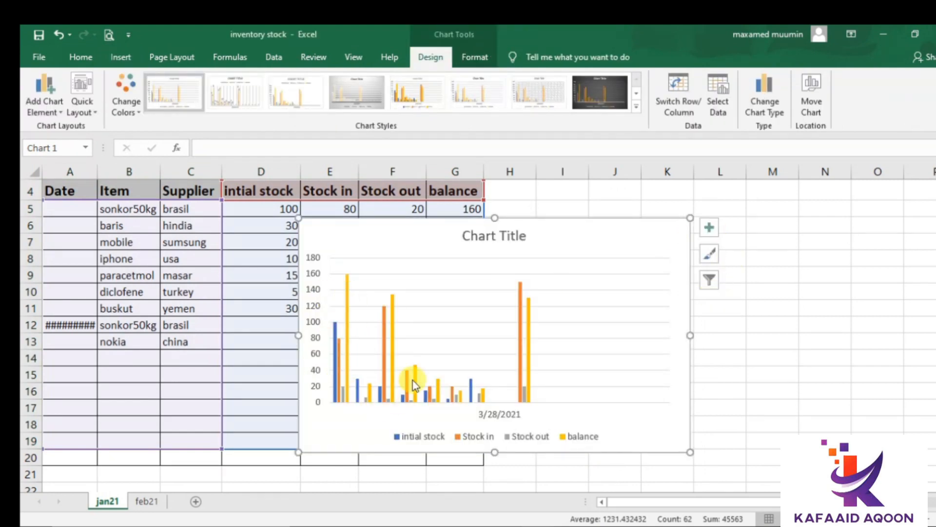
Step: Move the chart off the inventory table into the empty area starting at column I, and deselect it
drag(547, 229, 784, 207)
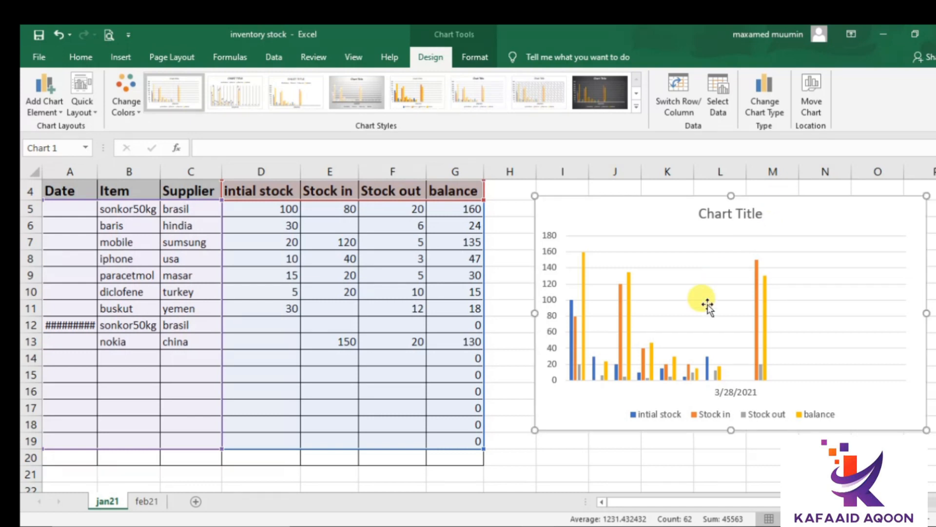
drag(682, 504, 721, 500)
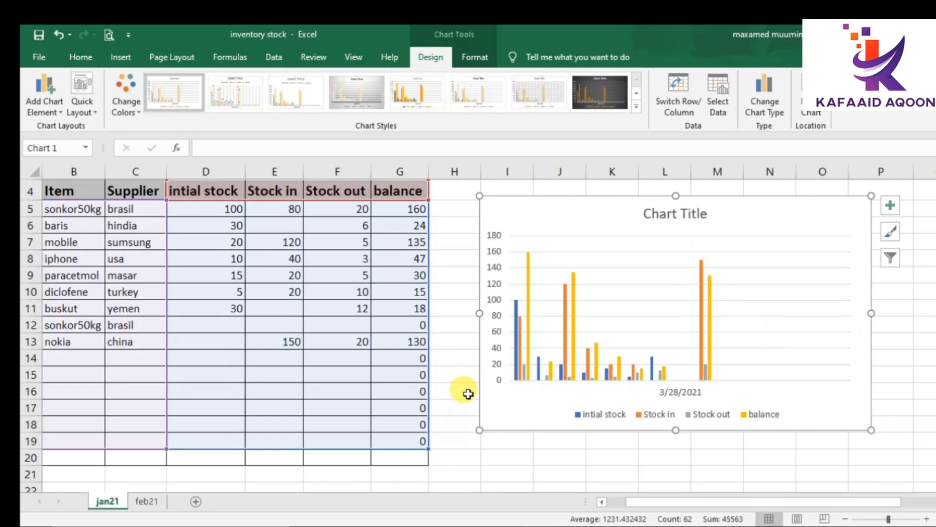
click(459, 463)
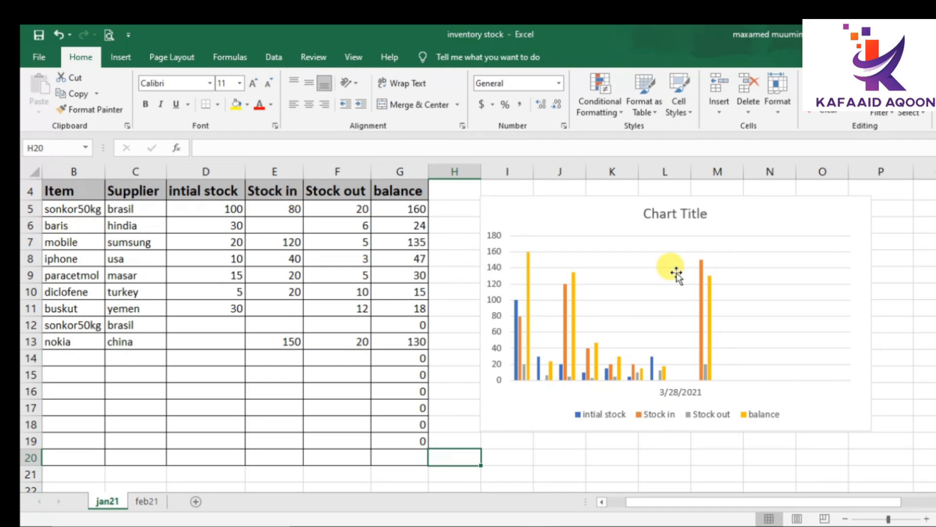
Step: Fill the merged ABC company title in row 1 with yellow
scroll(197, 312, up, 1)
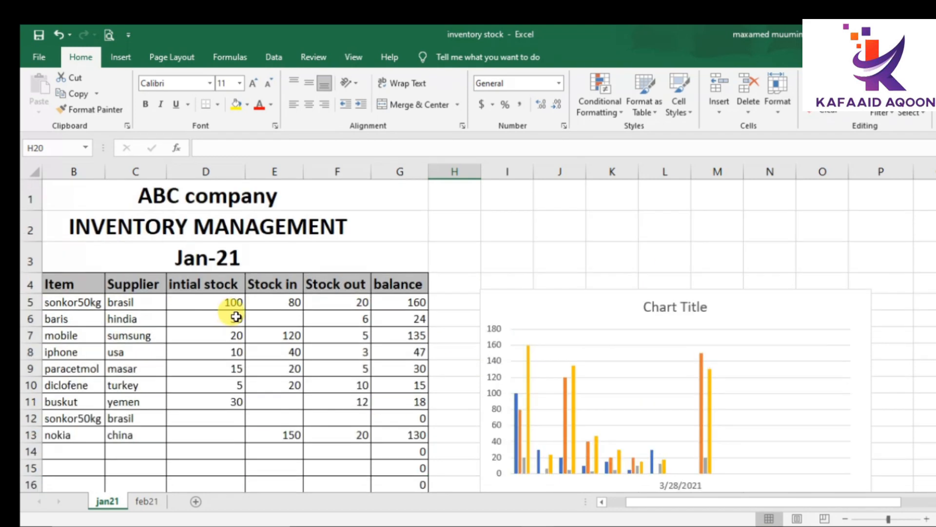
scroll(297, 261, down, 2)
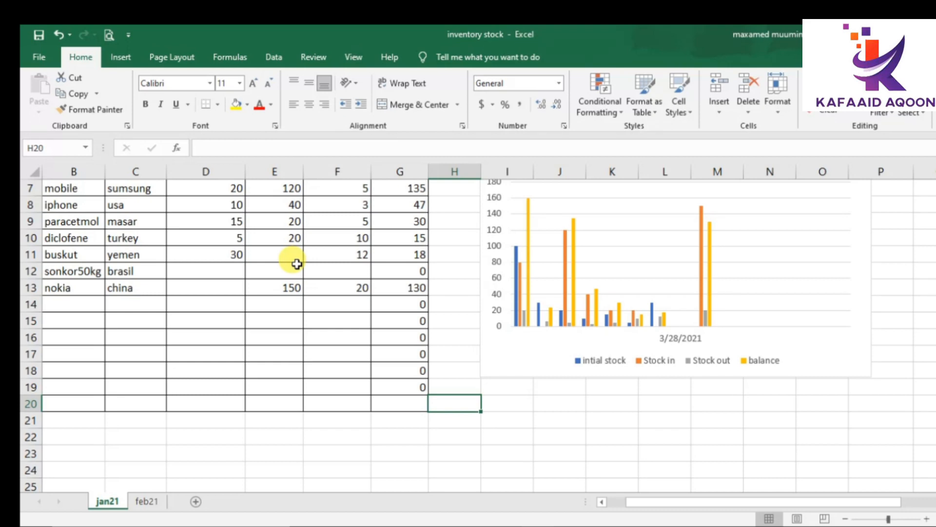
scroll(286, 267, up, 2)
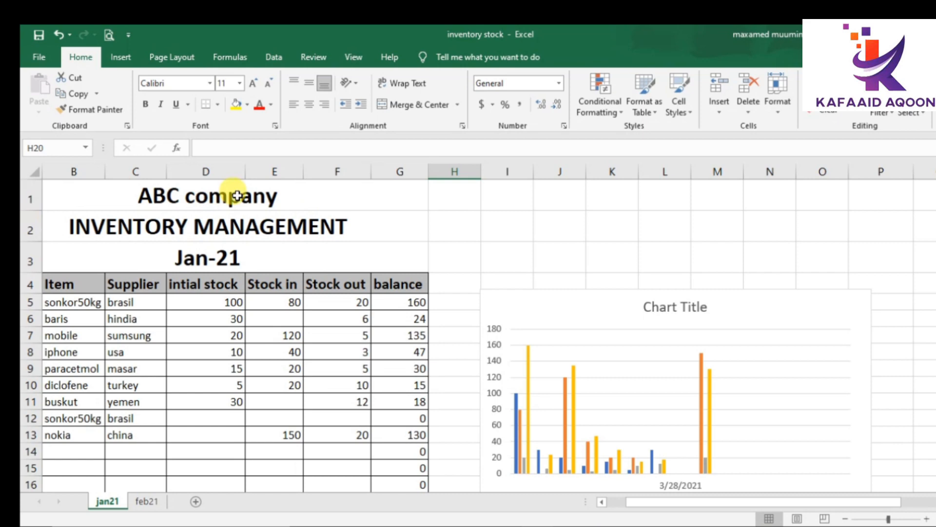
click(63, 194)
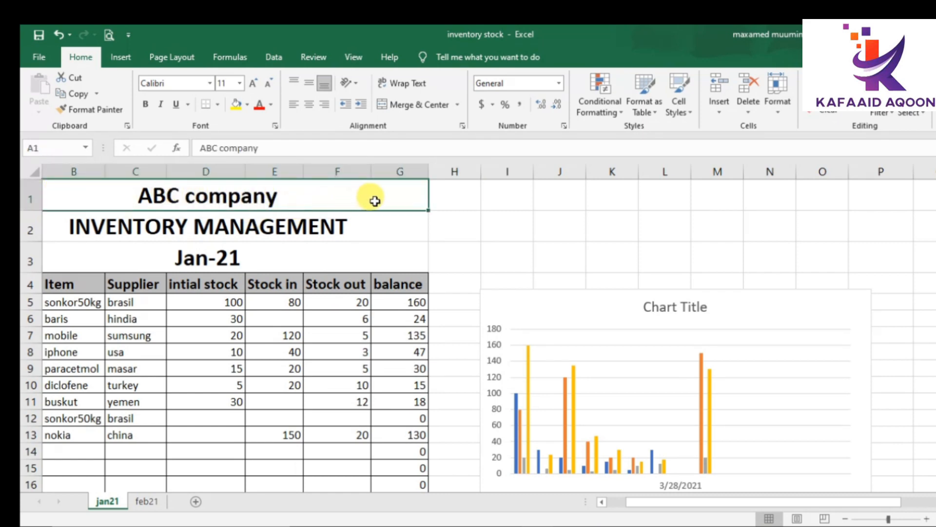
click(236, 104)
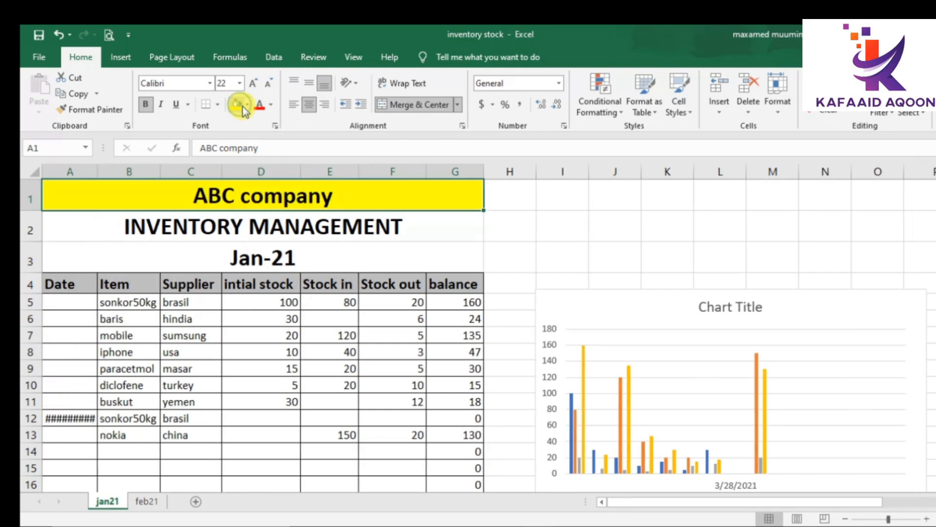
Step: Fill the INVENTORY MANAGEMENT heading in row 2 with a light blue theme color
click(127, 238)
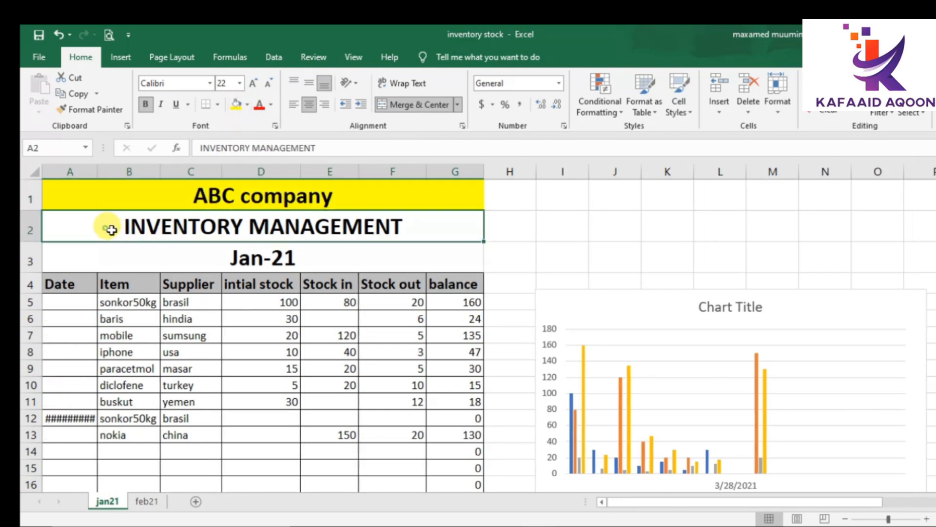
click(248, 104)
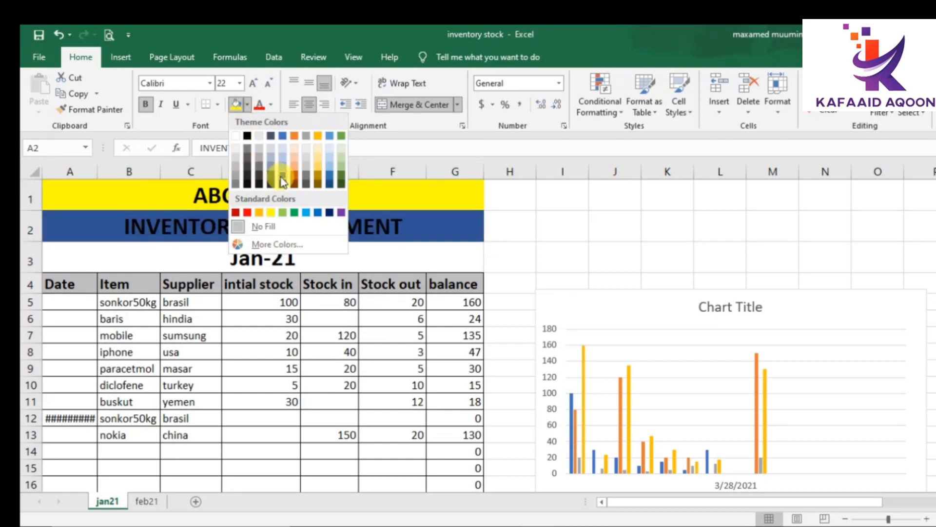
click(285, 155)
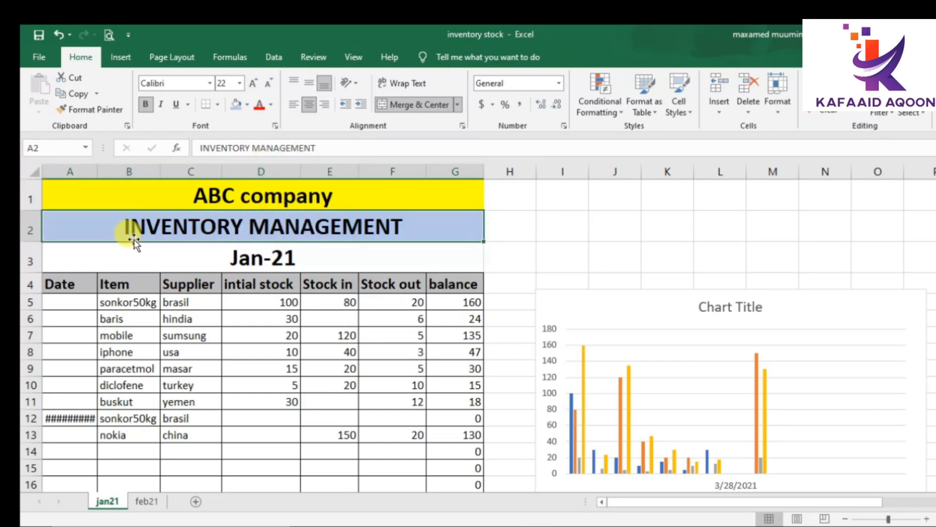
Step: Fill the Jan-21 heading in row 3 with standard green
click(73, 252)
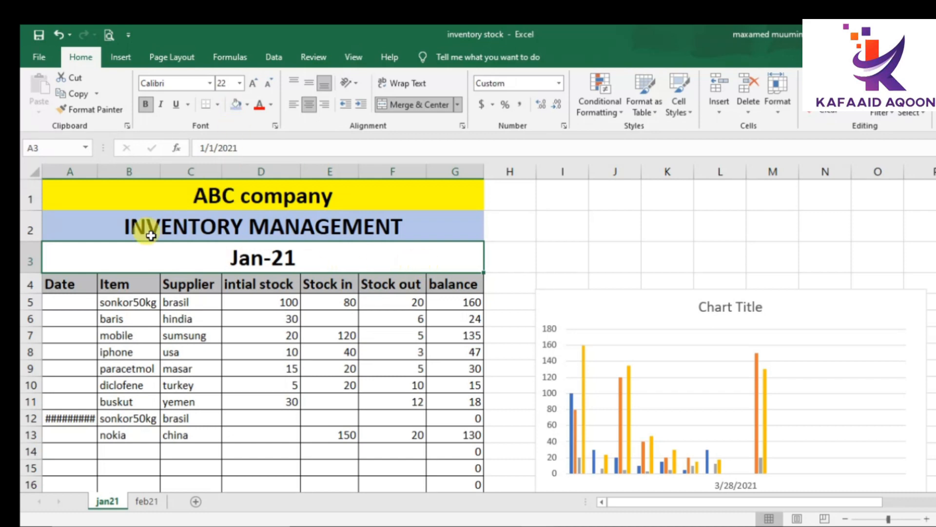
click(246, 103)
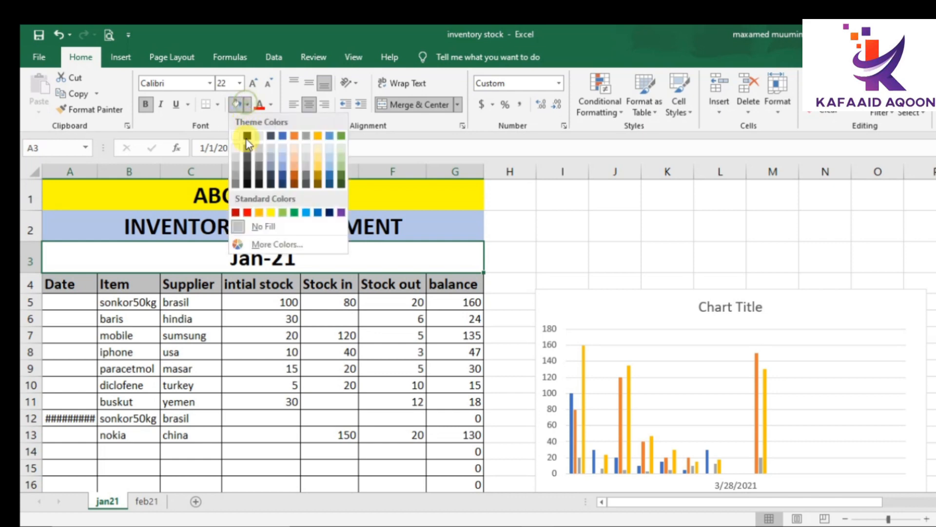
click(295, 213)
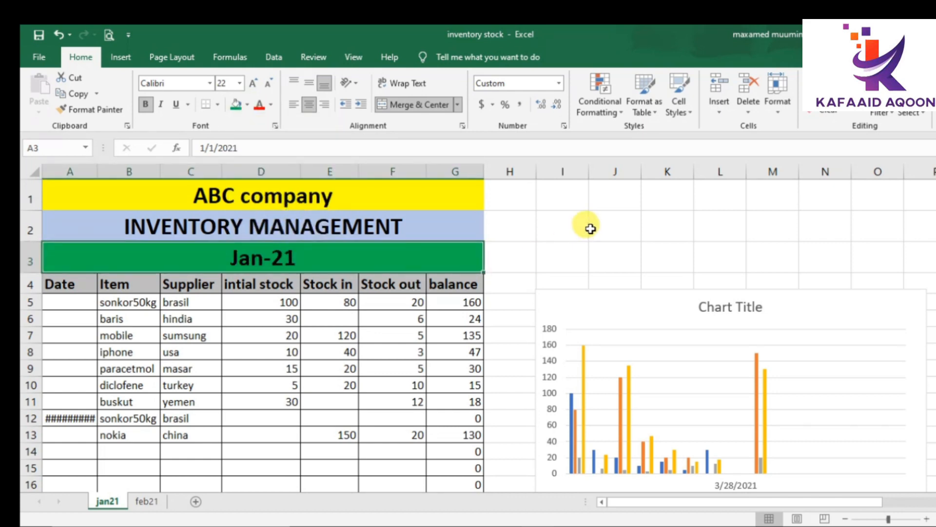
click(561, 222)
Step: Freeze panes at cell A4 to lock the three title rows, and test the freeze against the rows below
scroll(452, 361, down, 2)
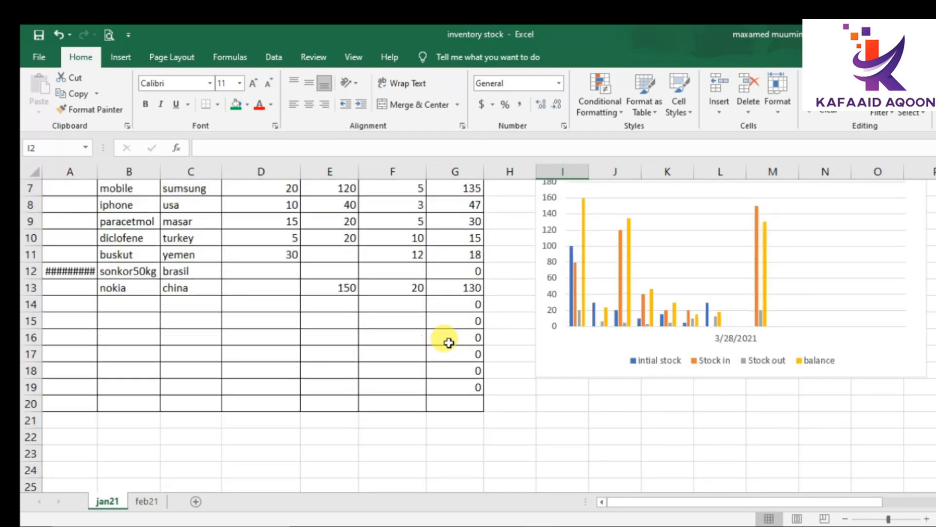
scroll(449, 343, up, 2)
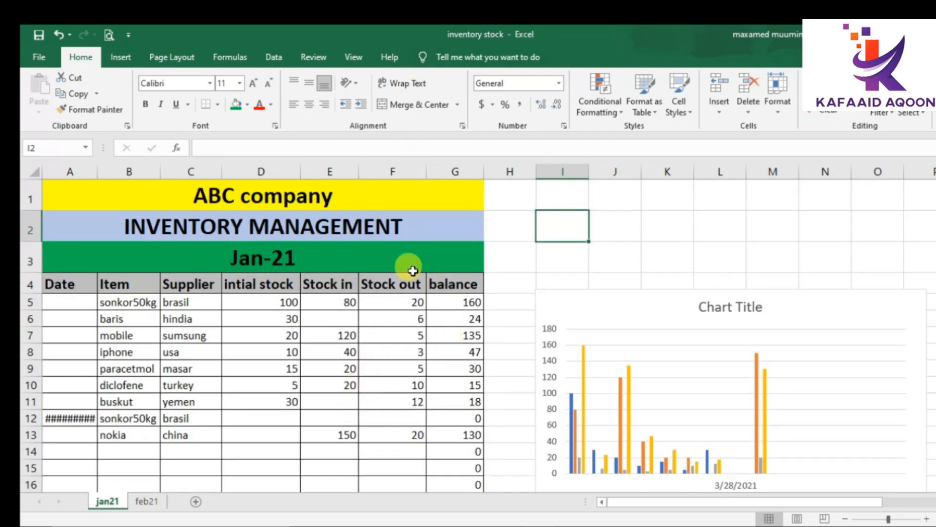
scroll(439, 271, down, 5)
scroll(434, 278, up, 5)
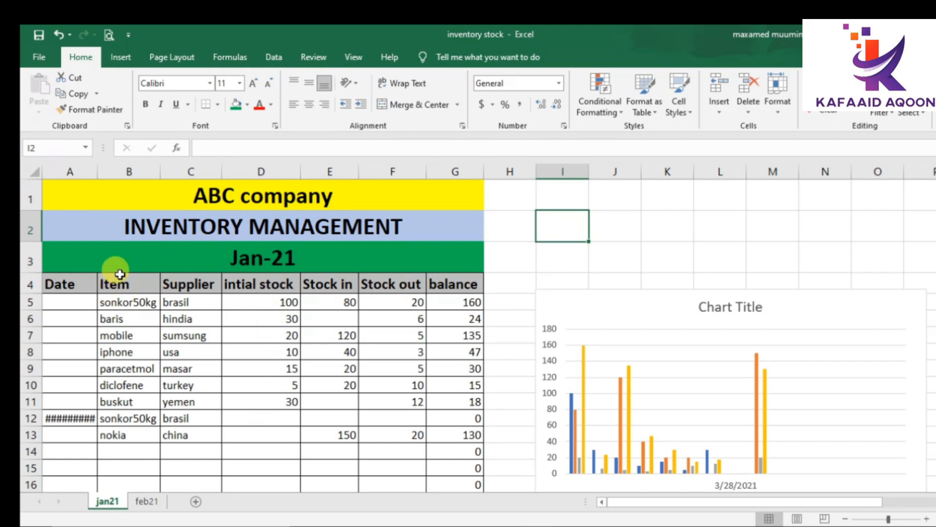
click(47, 280)
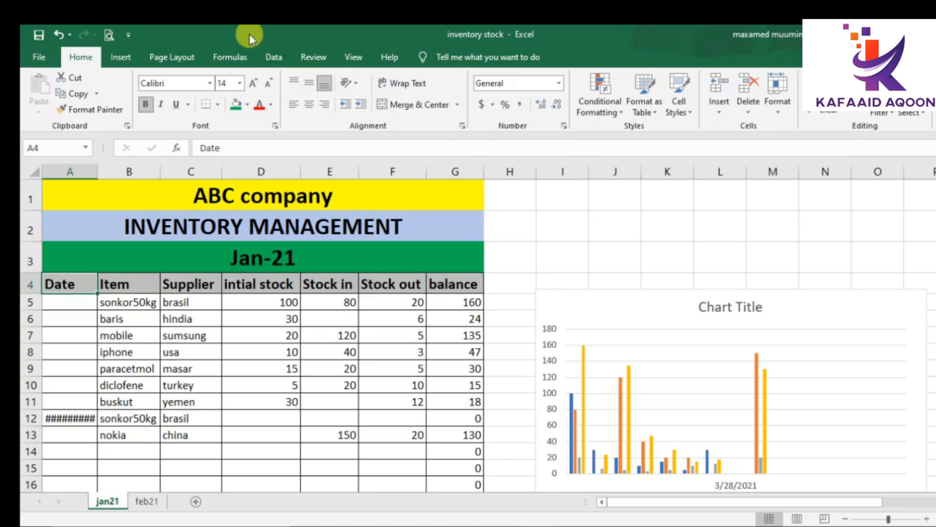
click(354, 58)
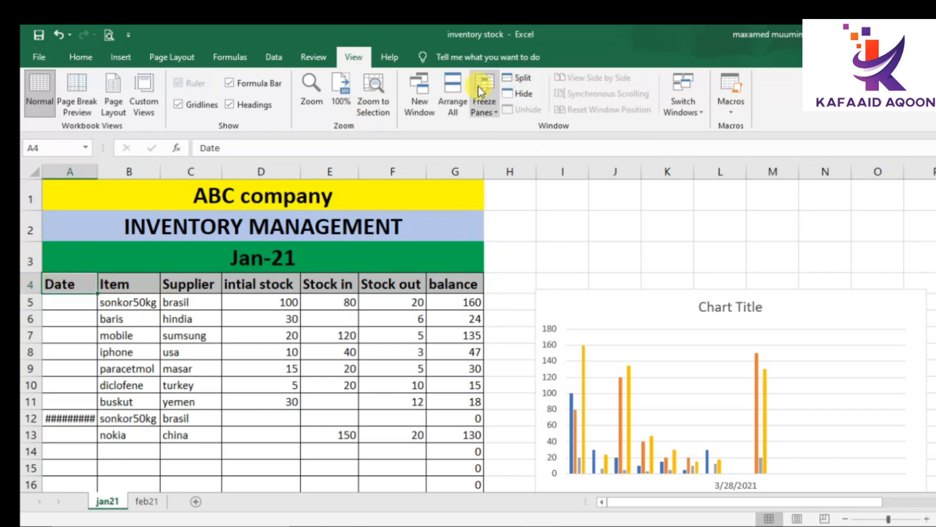
click(493, 114)
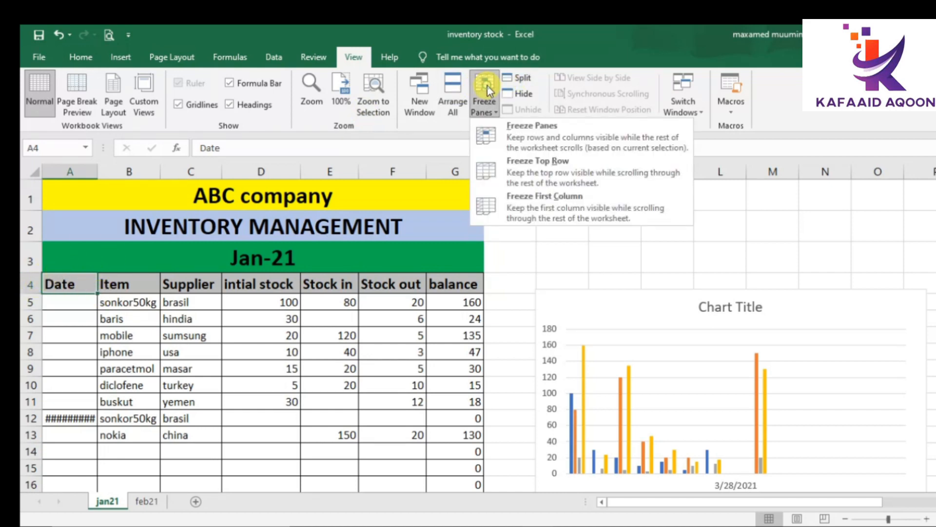
click(519, 139)
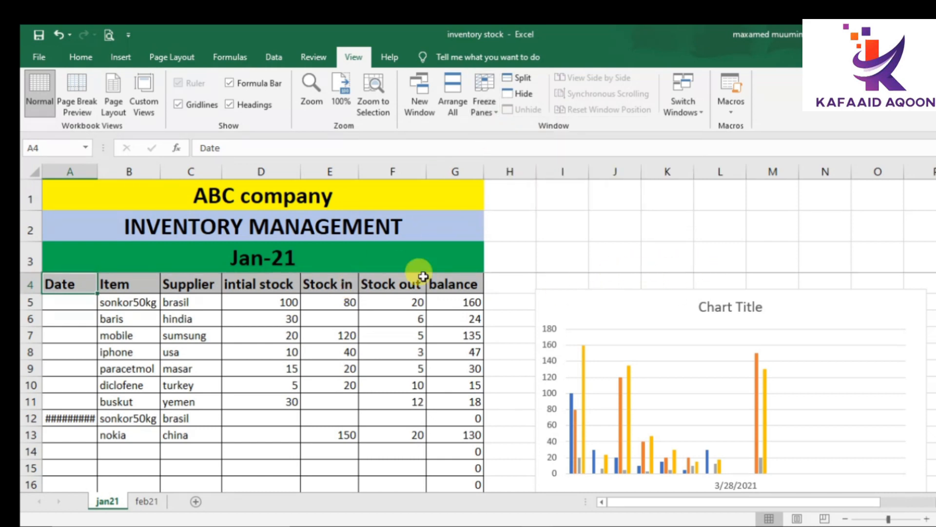
scroll(405, 273, down, 7)
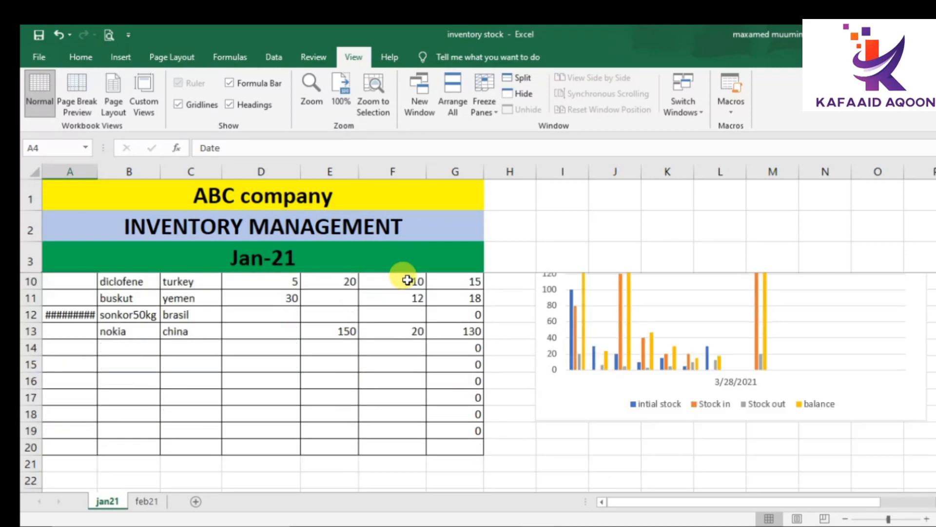
scroll(412, 334, up, 6)
scroll(413, 338, up, 1)
scroll(413, 339, down, 8)
scroll(414, 344, up, 8)
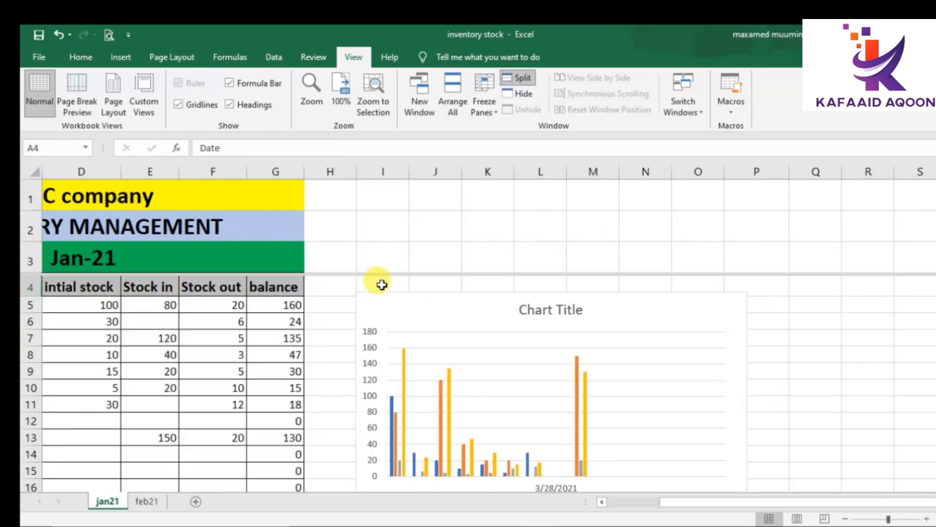
Step: Remove the window split between the title rows and the inventory table
scroll(403, 294, down, 7)
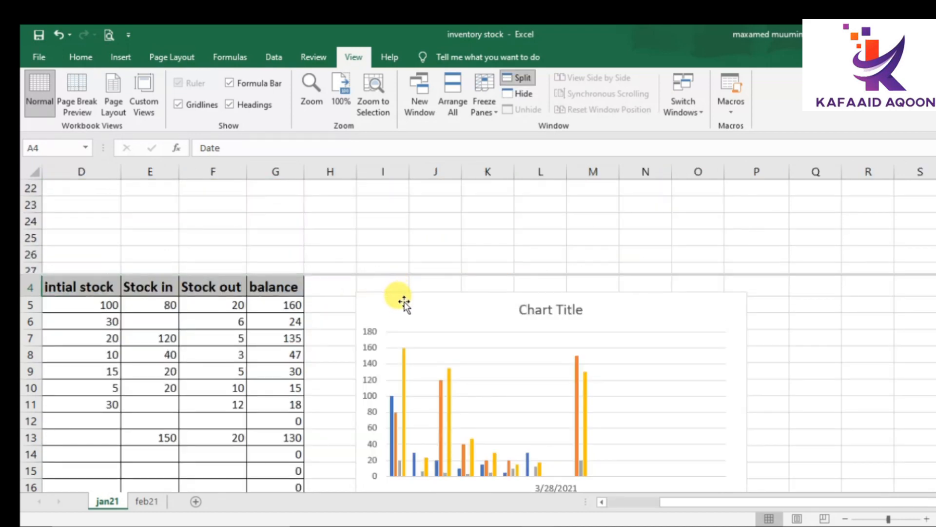
scroll(403, 312, up, 7)
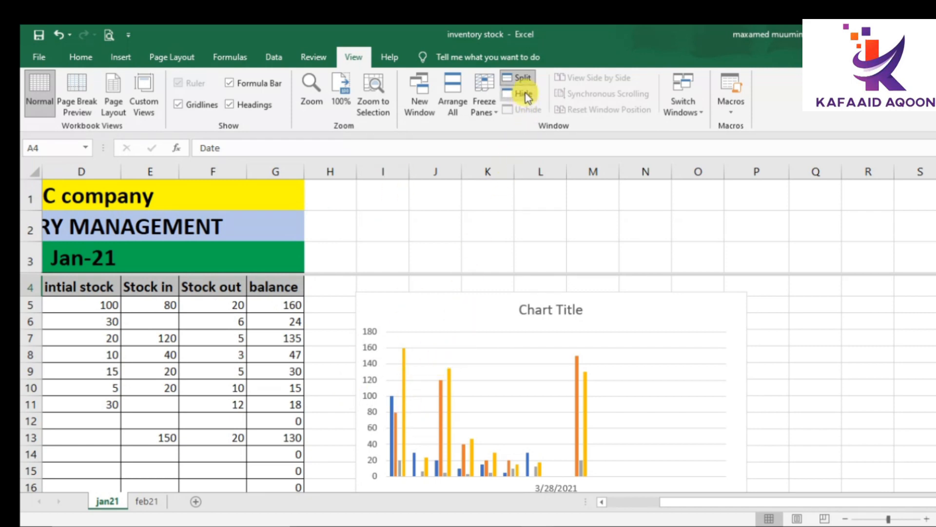
click(525, 78)
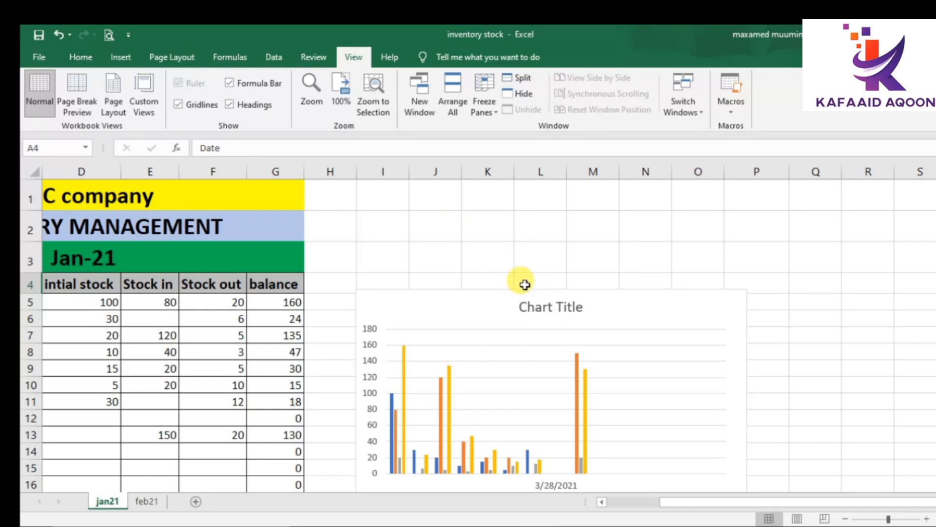
scroll(525, 274, down, 4)
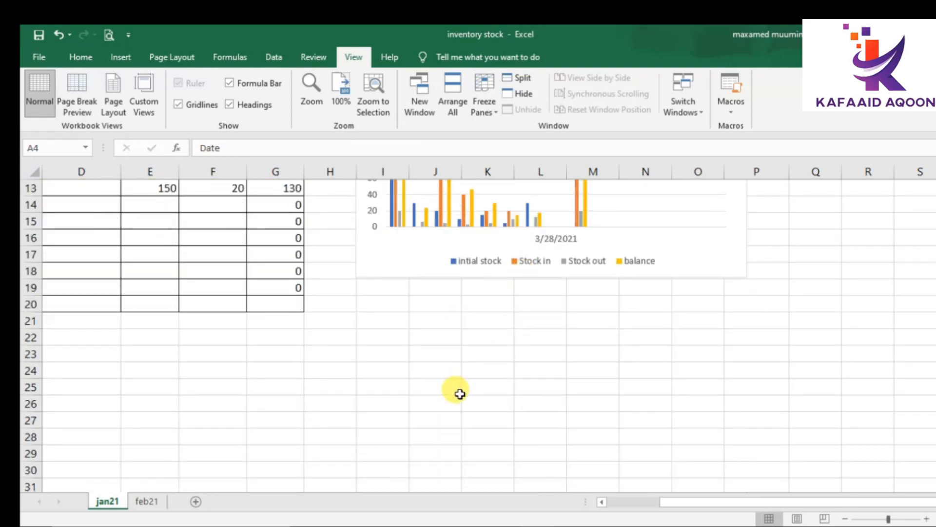